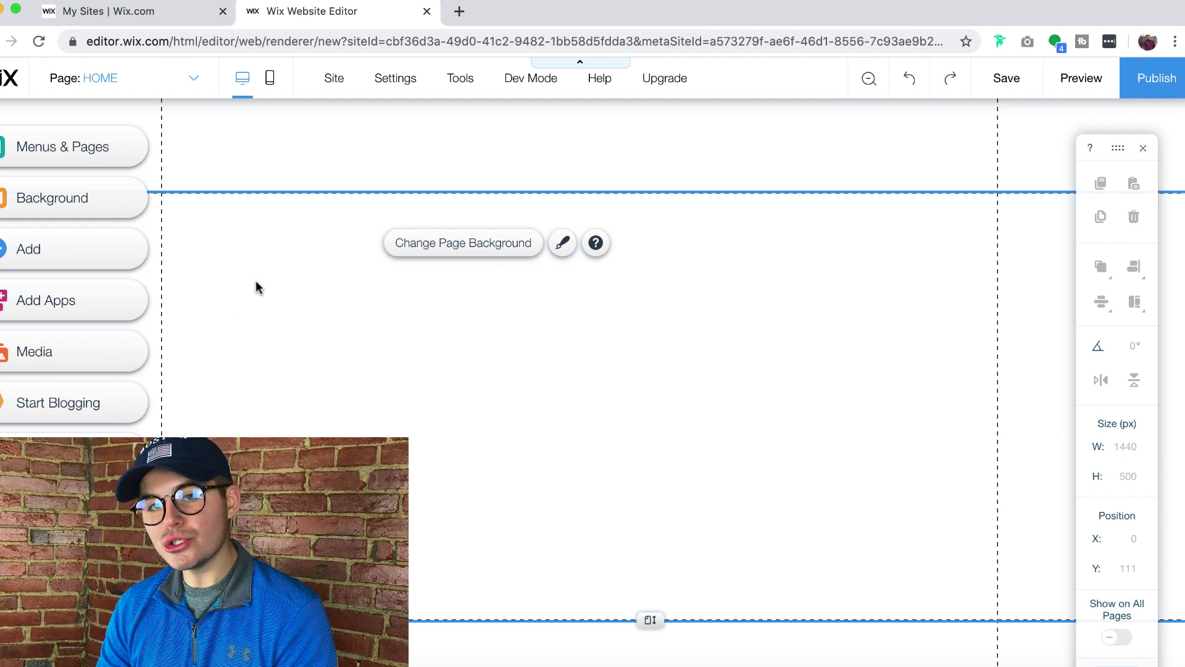
# Step: Add a Member's Area to the site and inspect its login bar, account form, profile card and member menu
pyautogui.click(27, 246)
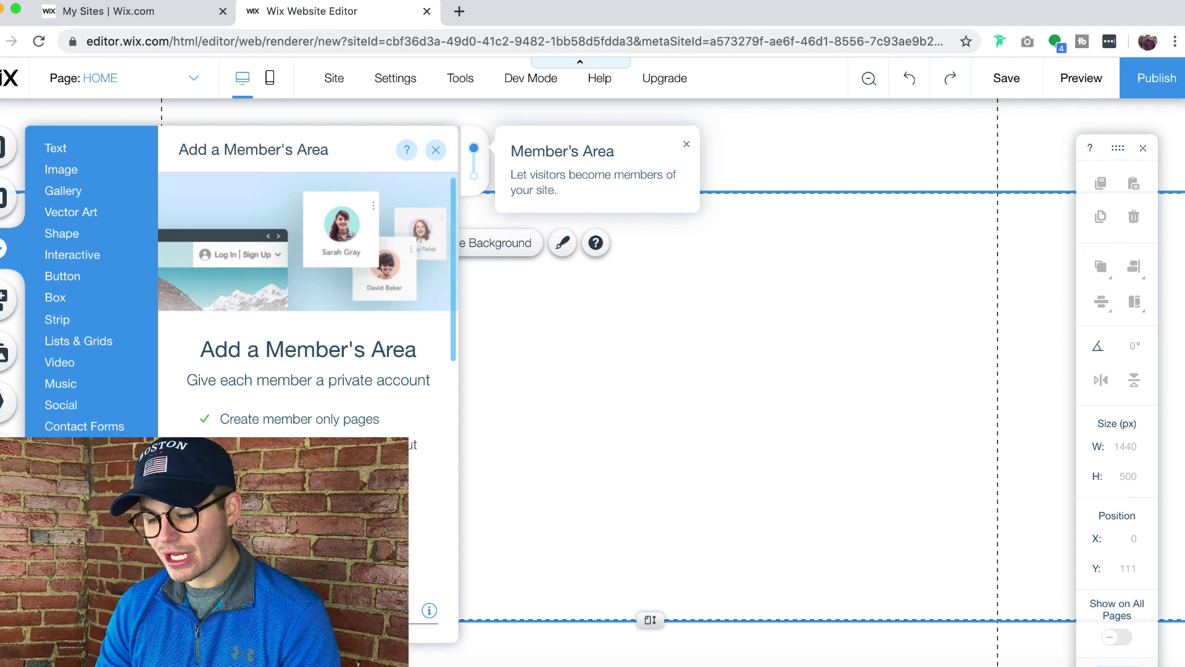
pyautogui.click(428, 491)
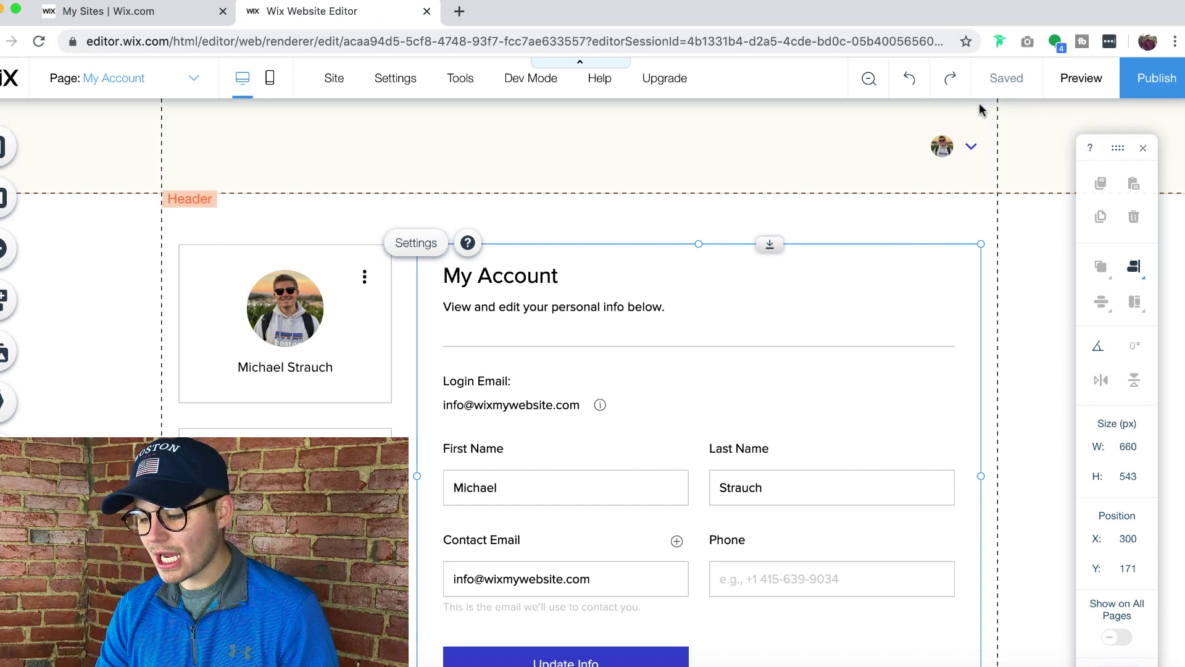
pyautogui.click(944, 144)
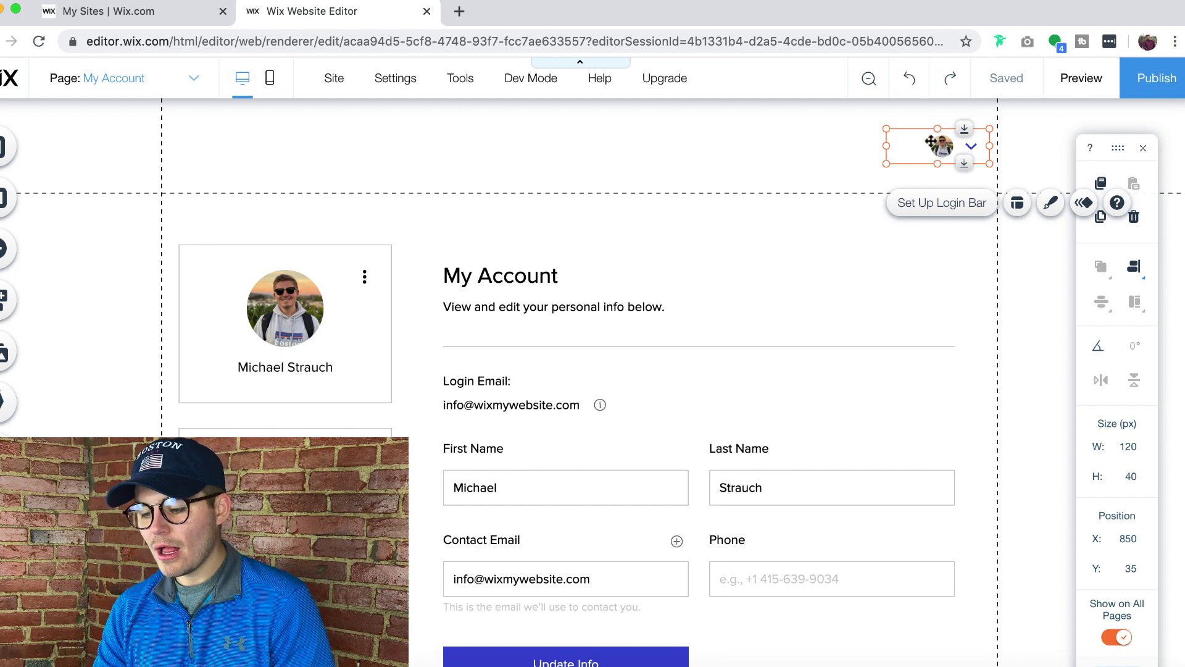
pyautogui.click(528, 361)
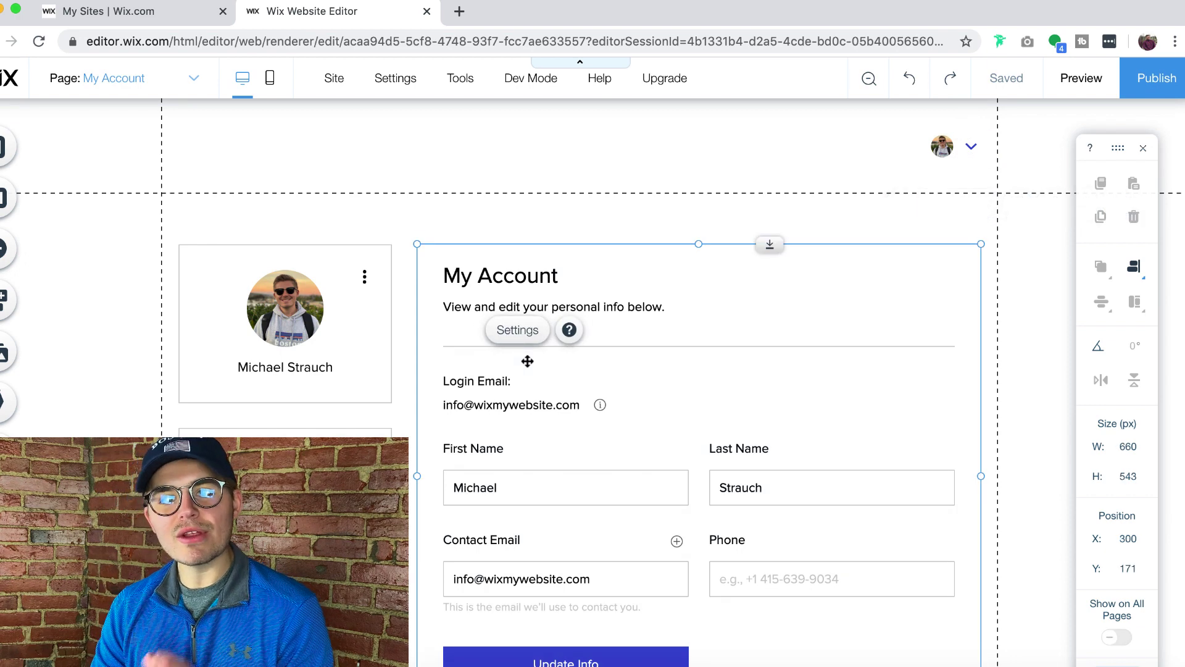
pyautogui.scroll(-1, 558, 391)
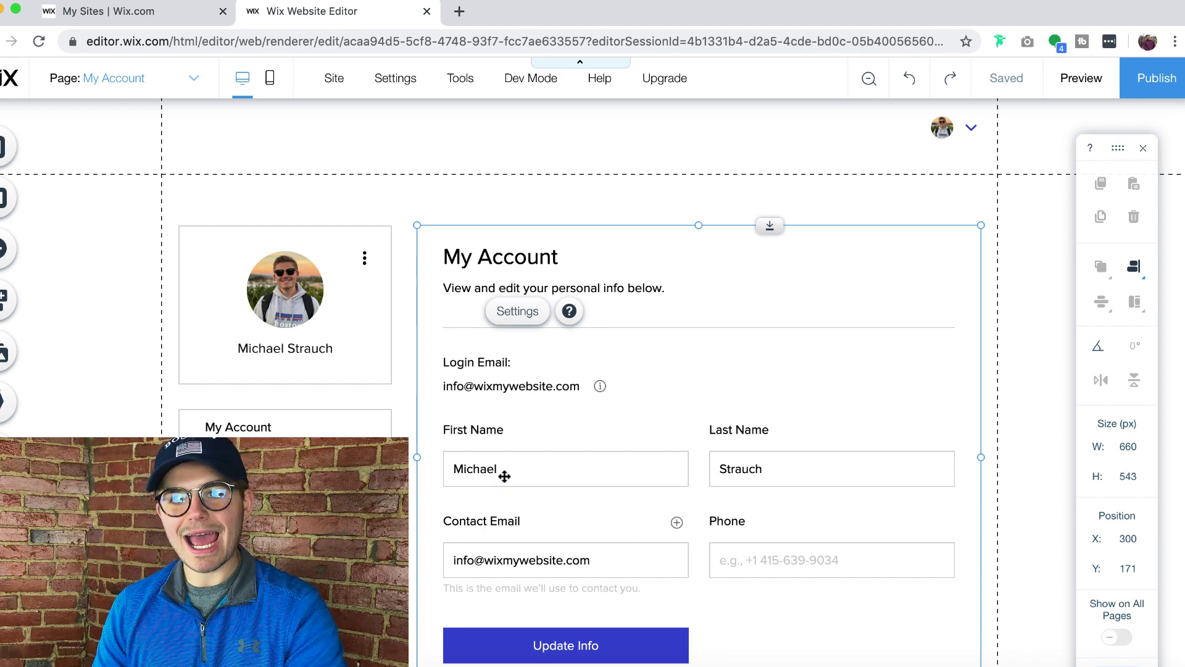
pyautogui.click(291, 321)
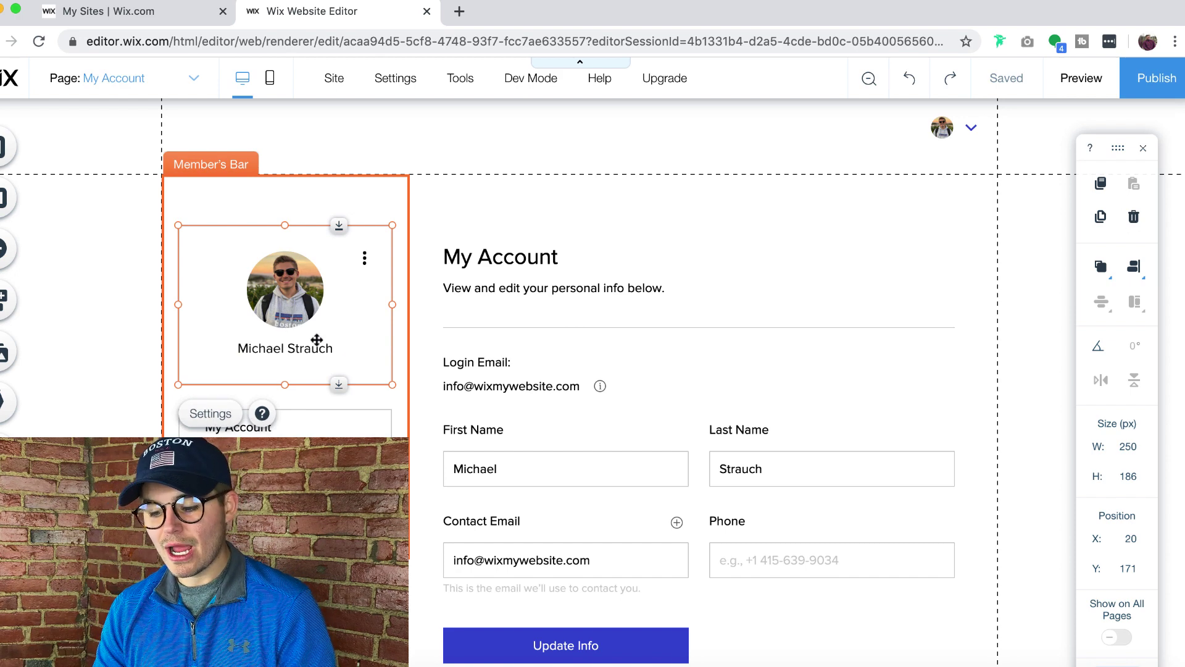
pyautogui.click(314, 429)
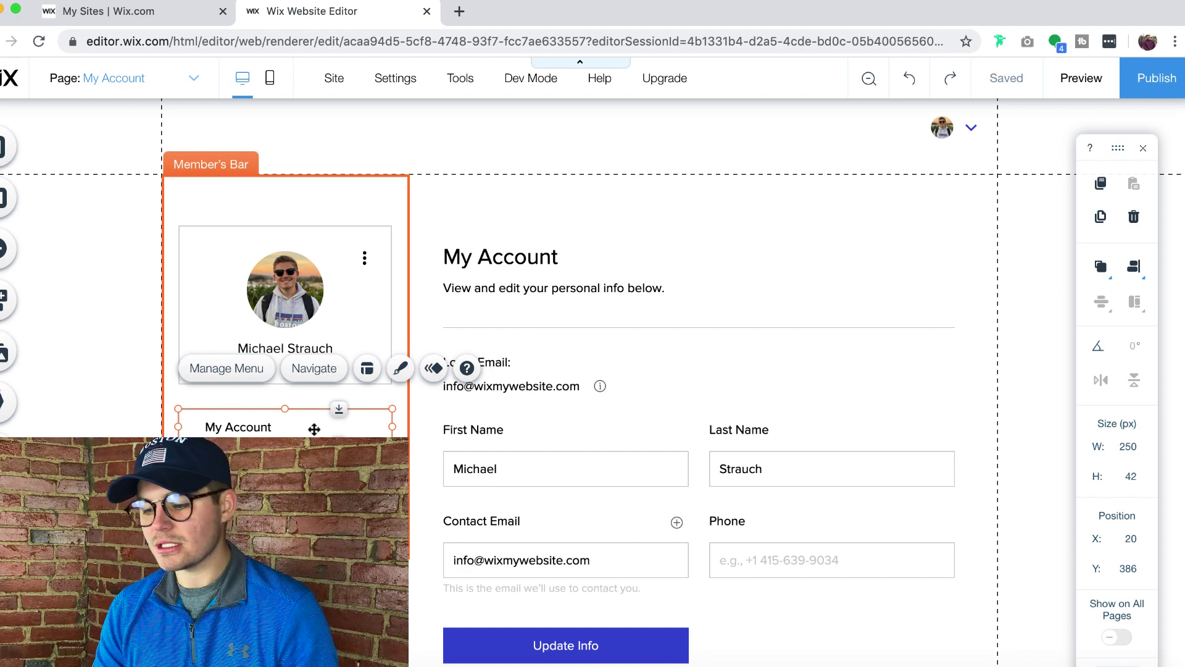
pyautogui.click(926, 128)
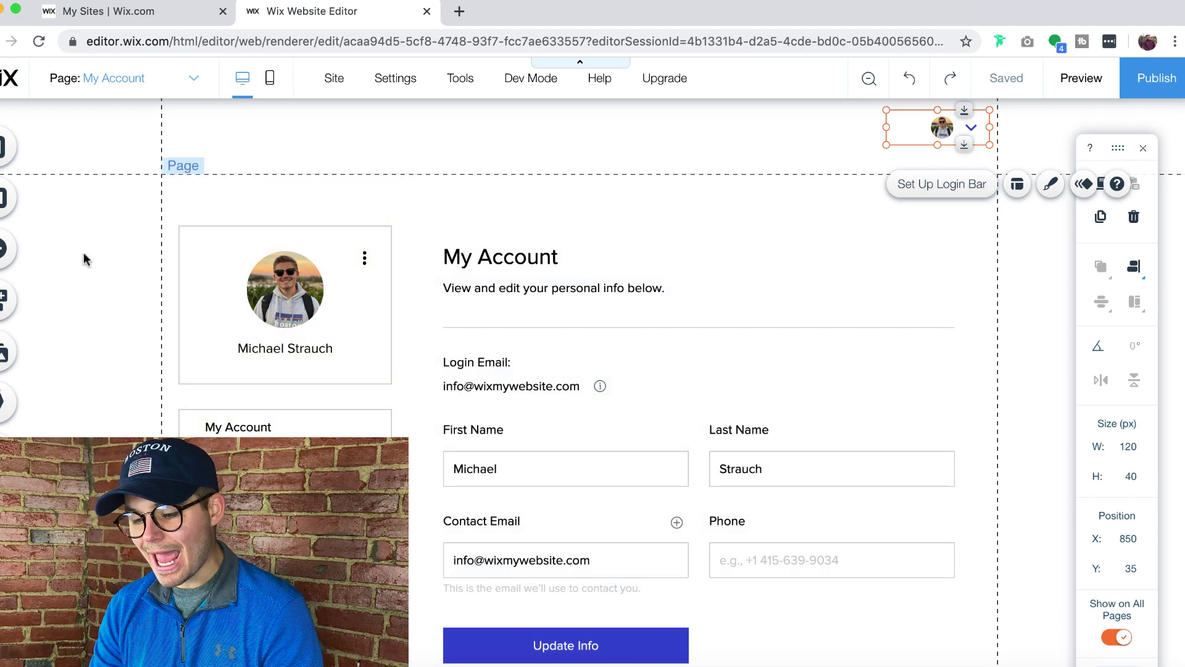
# Step: Add the Wix Forum app to the site and view the Members and Forum pages from the site menu
pyautogui.click(3, 302)
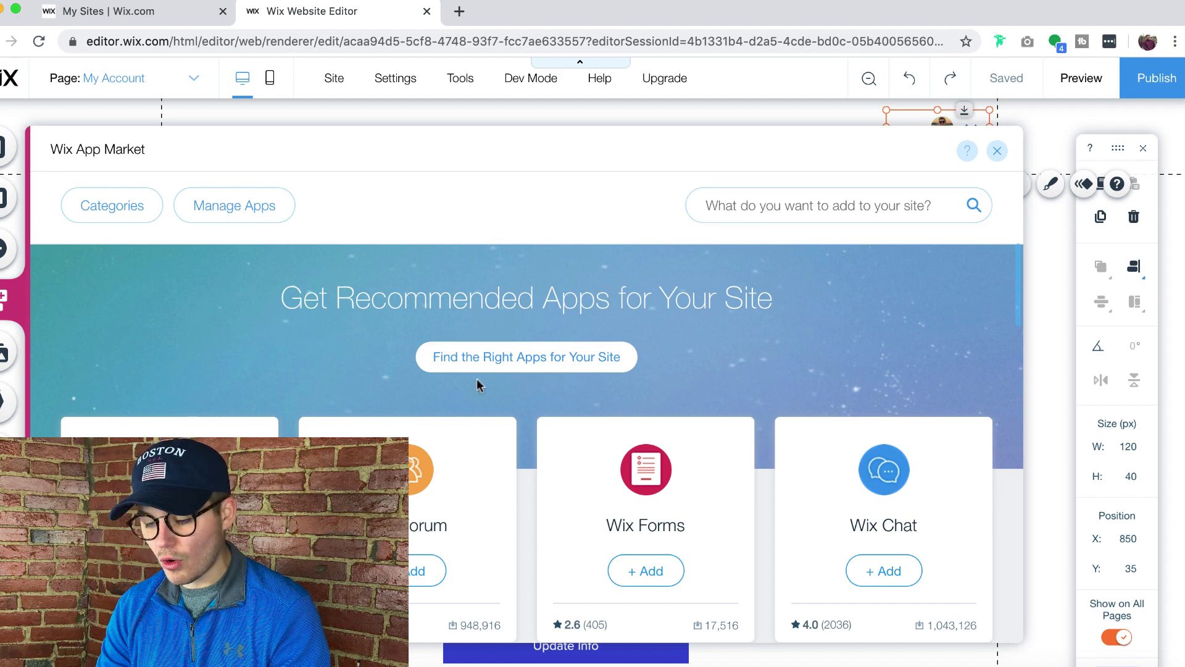
pyautogui.click(409, 573)
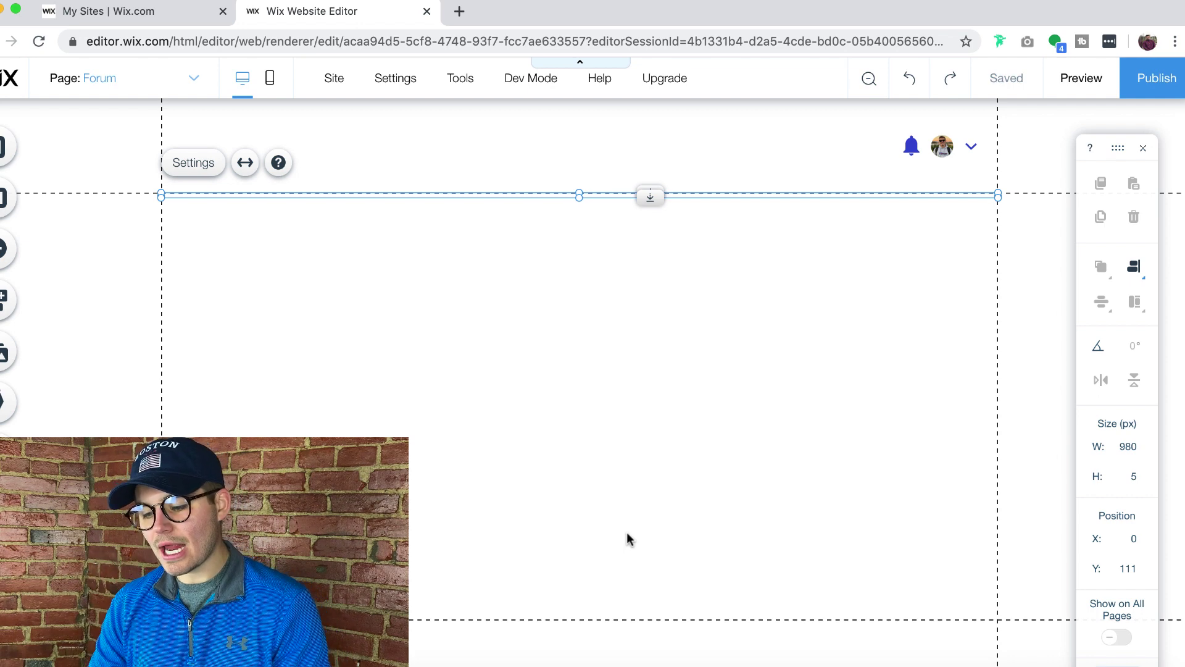
pyautogui.click(6, 146)
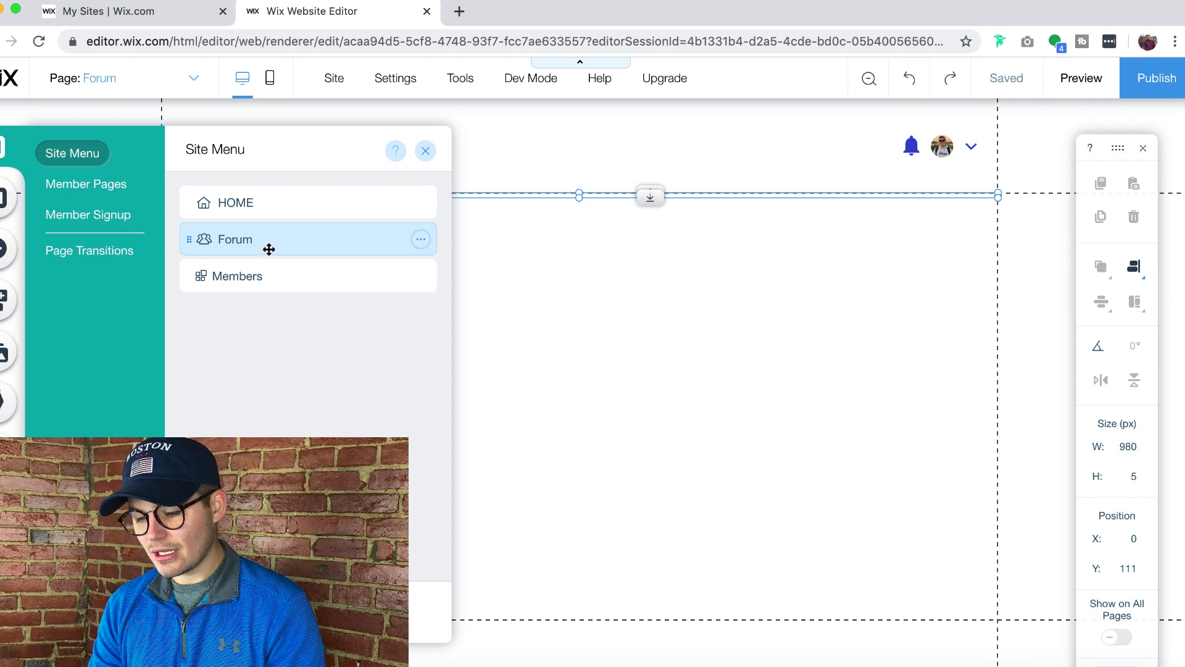
pyautogui.click(251, 275)
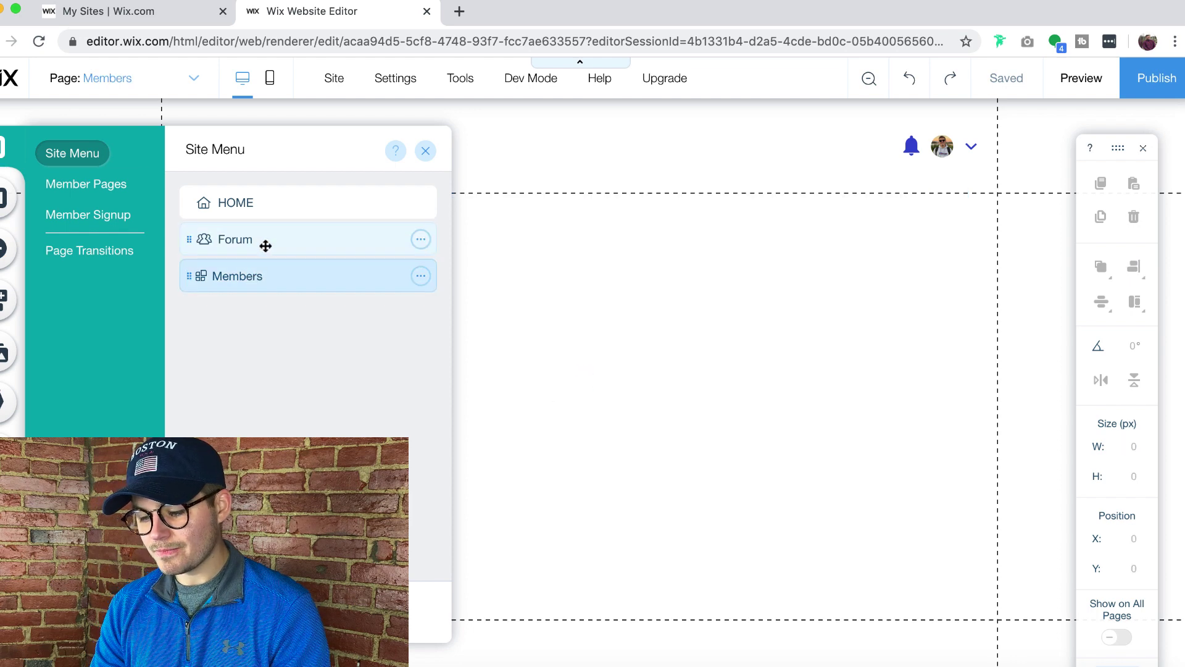
pyautogui.click(265, 246)
pyautogui.click(420, 239)
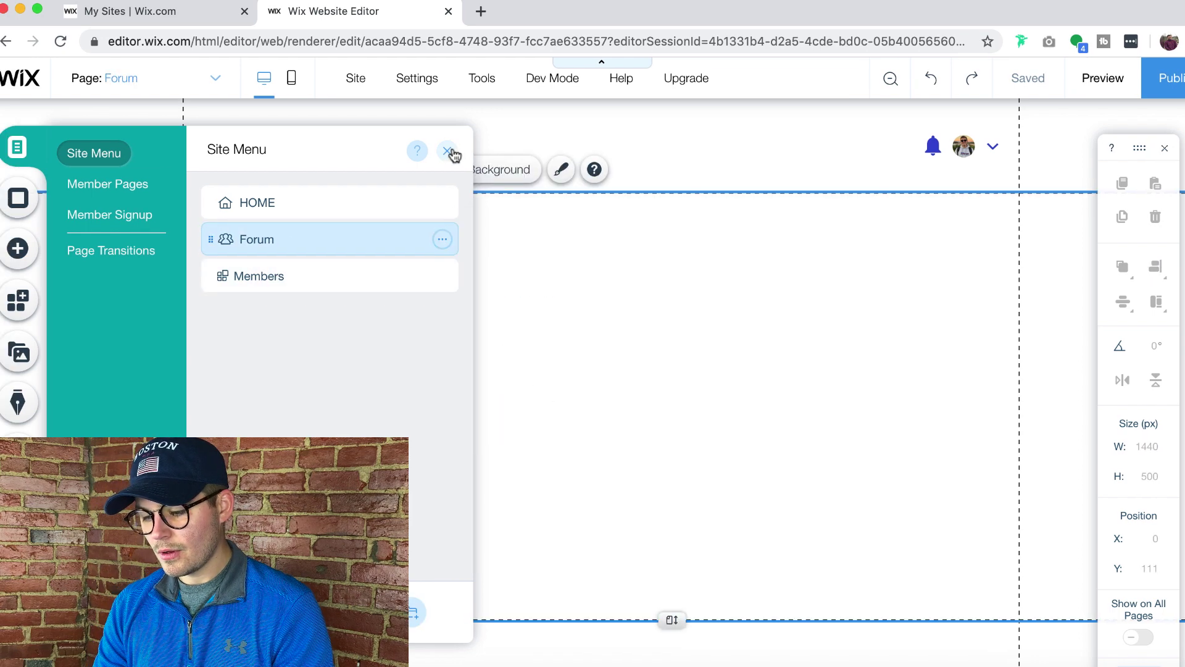
pyautogui.click(448, 152)
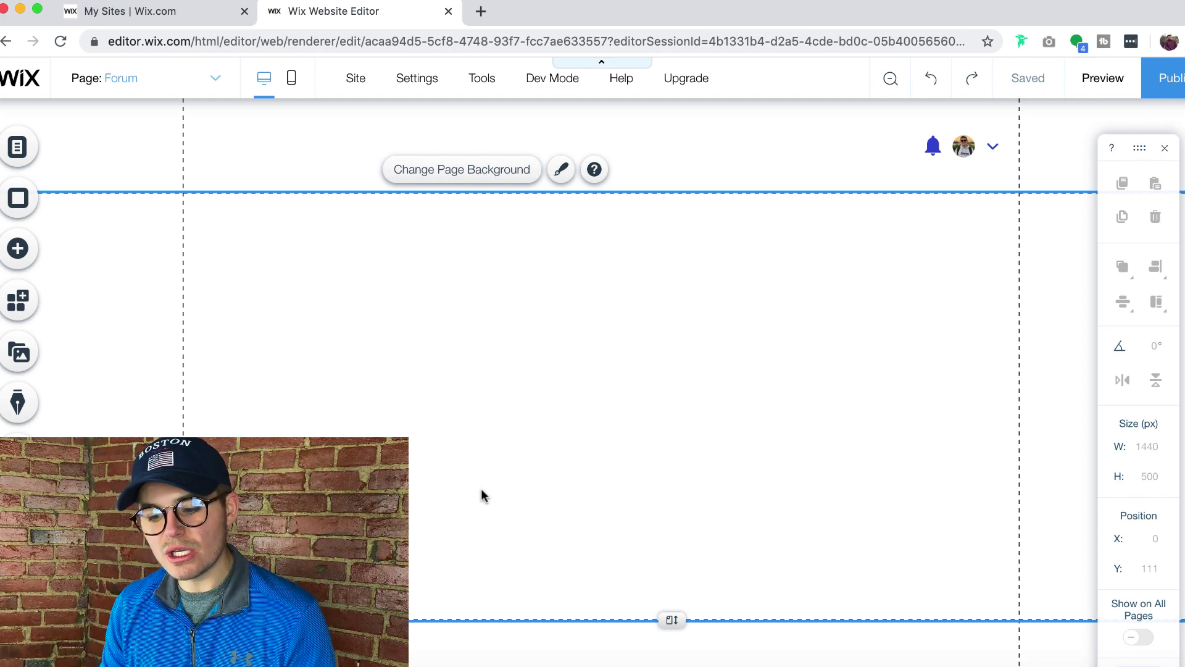
# Step: Add the Wix Chat app to the site and open the chatbox's settings
pyautogui.click(18, 301)
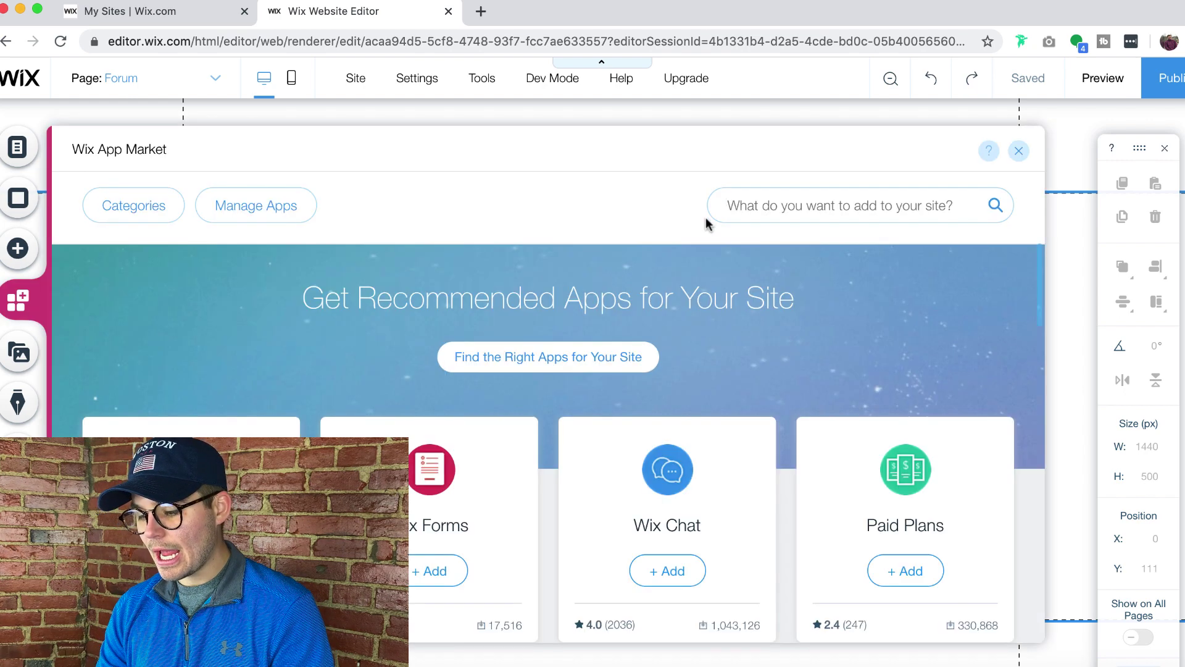
pyautogui.click(670, 568)
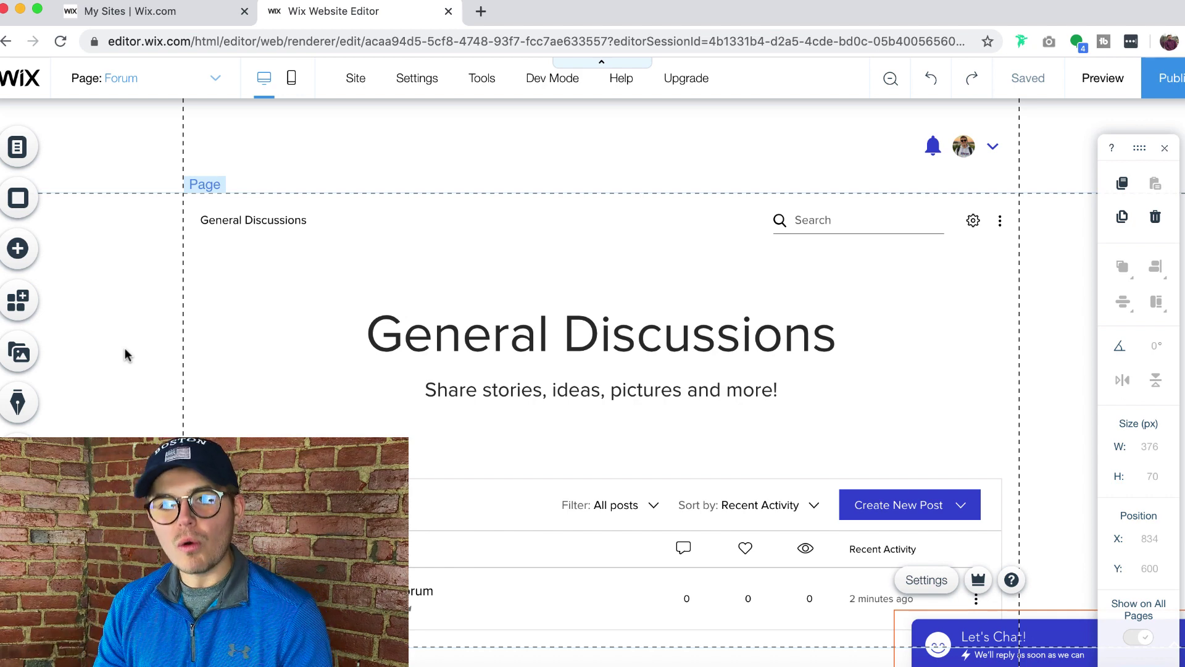
pyautogui.click(928, 590)
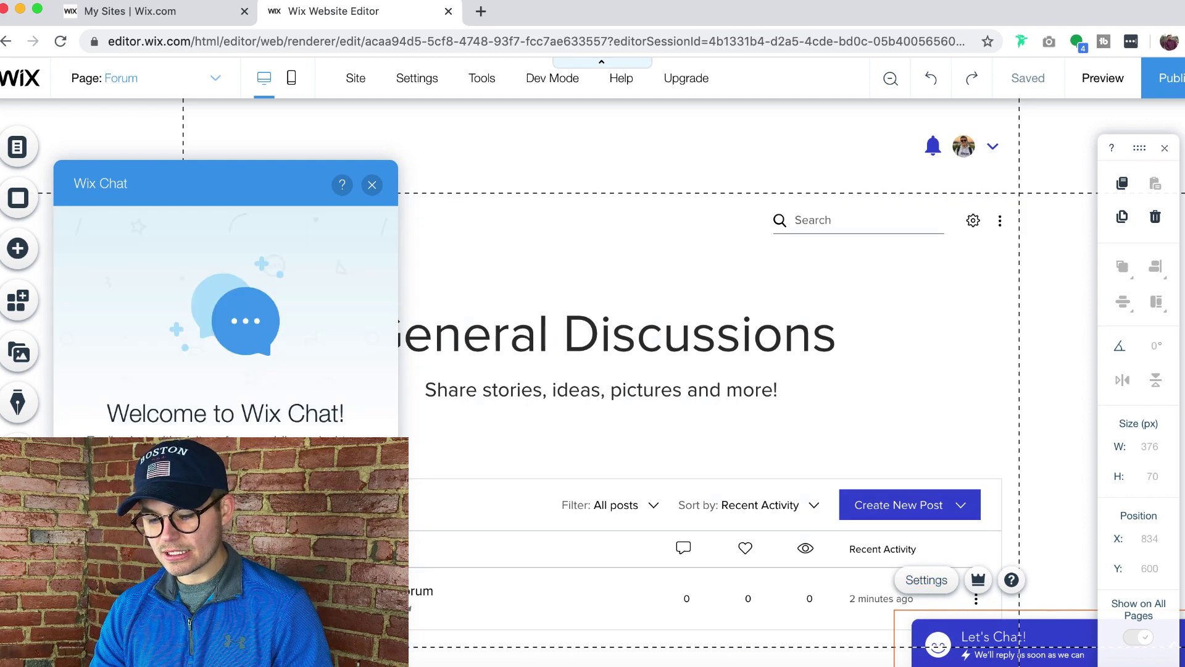
pyautogui.click(230, 605)
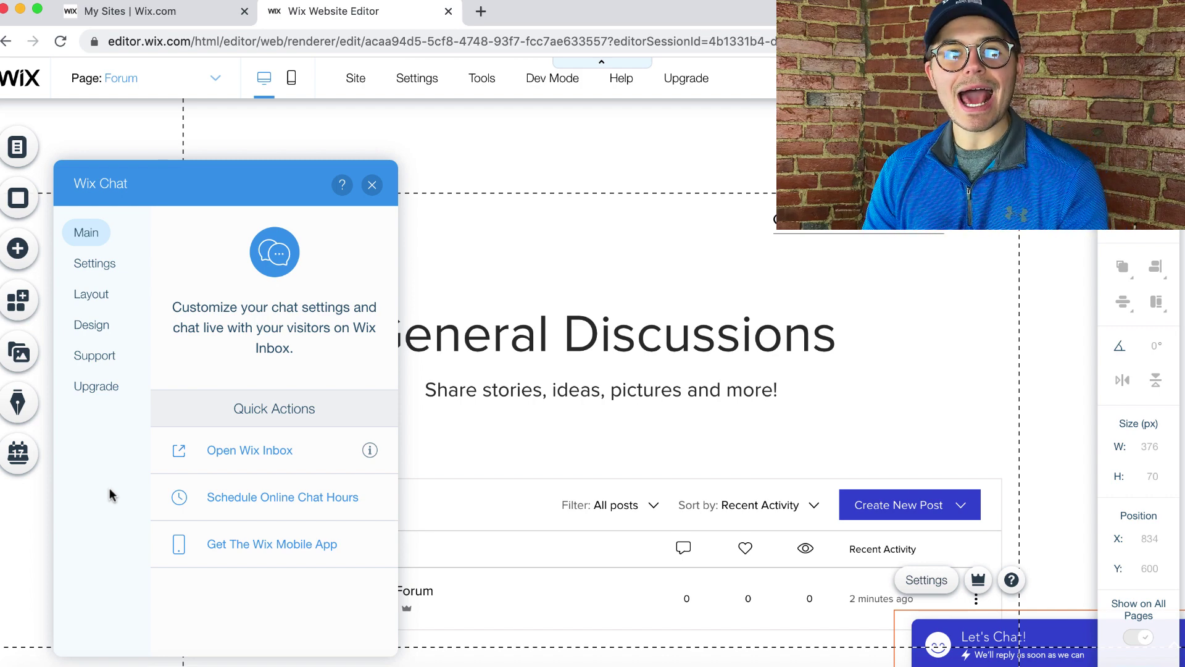
# Step: Try the Rounded desktop chatbox layout and return to the Bar layout, keeping new messages on Open Chat
pyautogui.click(93, 298)
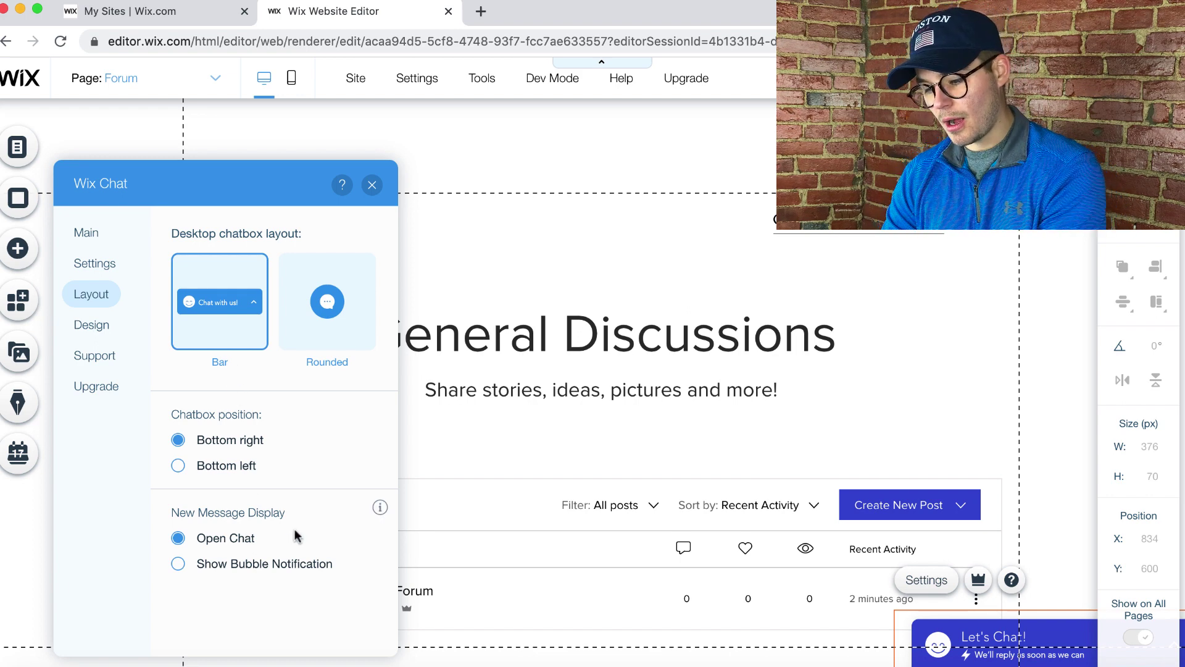
pyautogui.click(232, 537)
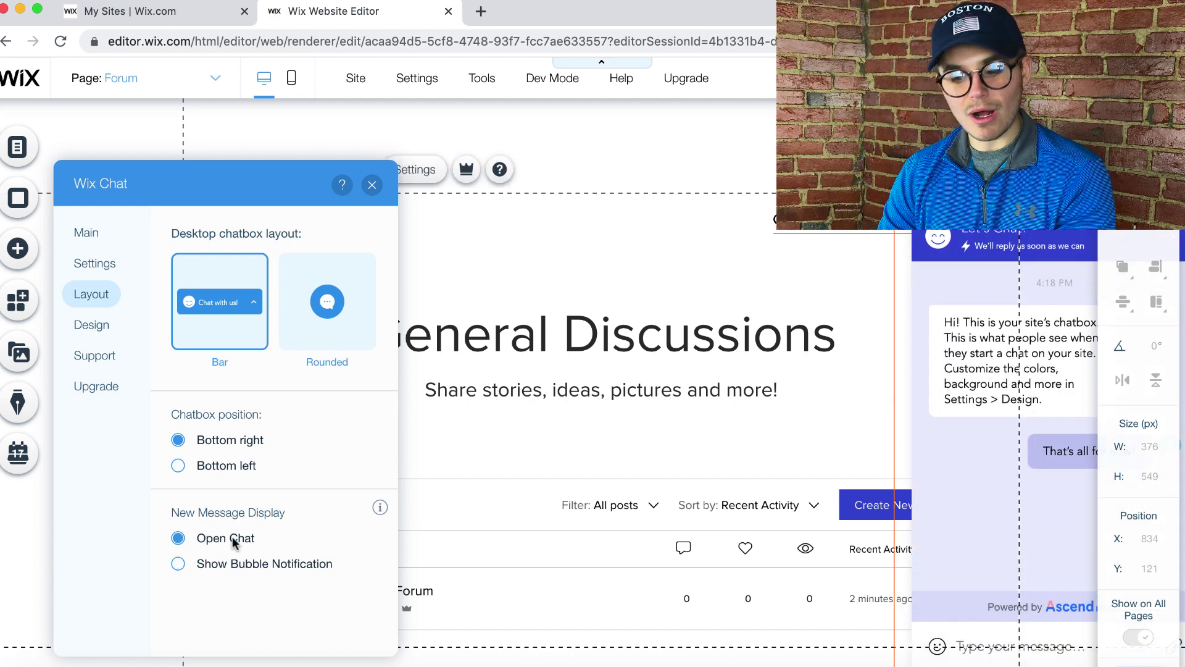
pyautogui.click(363, 331)
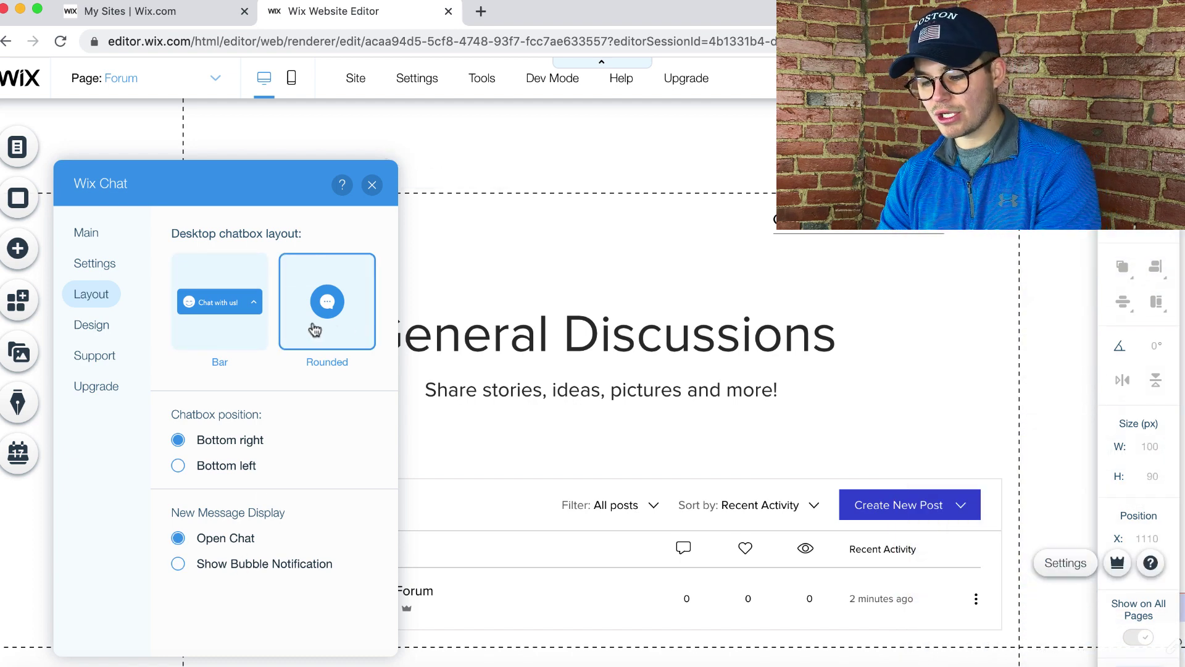
pyautogui.click(235, 329)
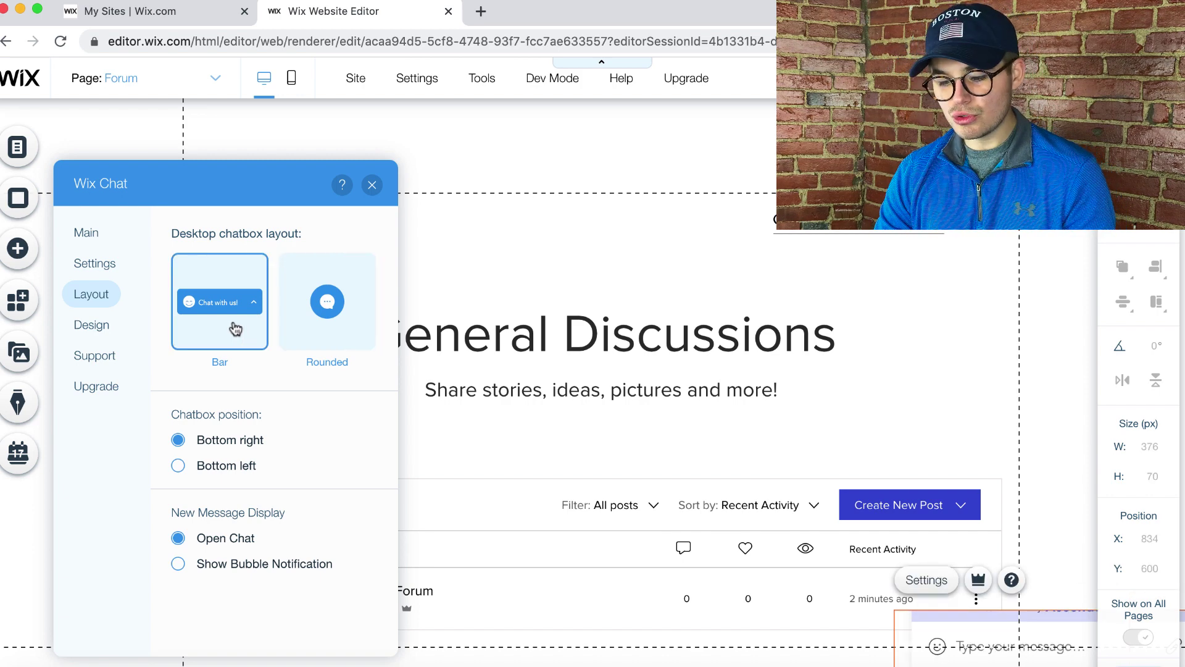
# Step: Review the chatbox design options for header and message fonts, colors, background pattern and border style
pyautogui.click(104, 330)
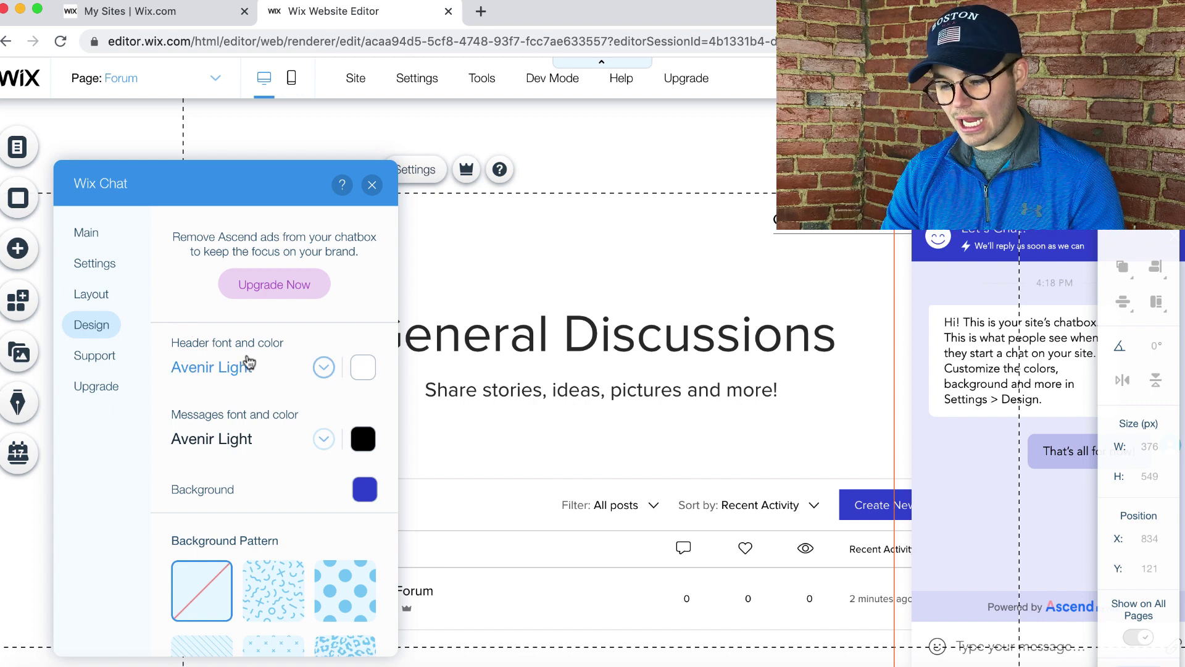
pyautogui.scroll(-1, 238, 356)
pyautogui.scroll(-1, 237, 352)
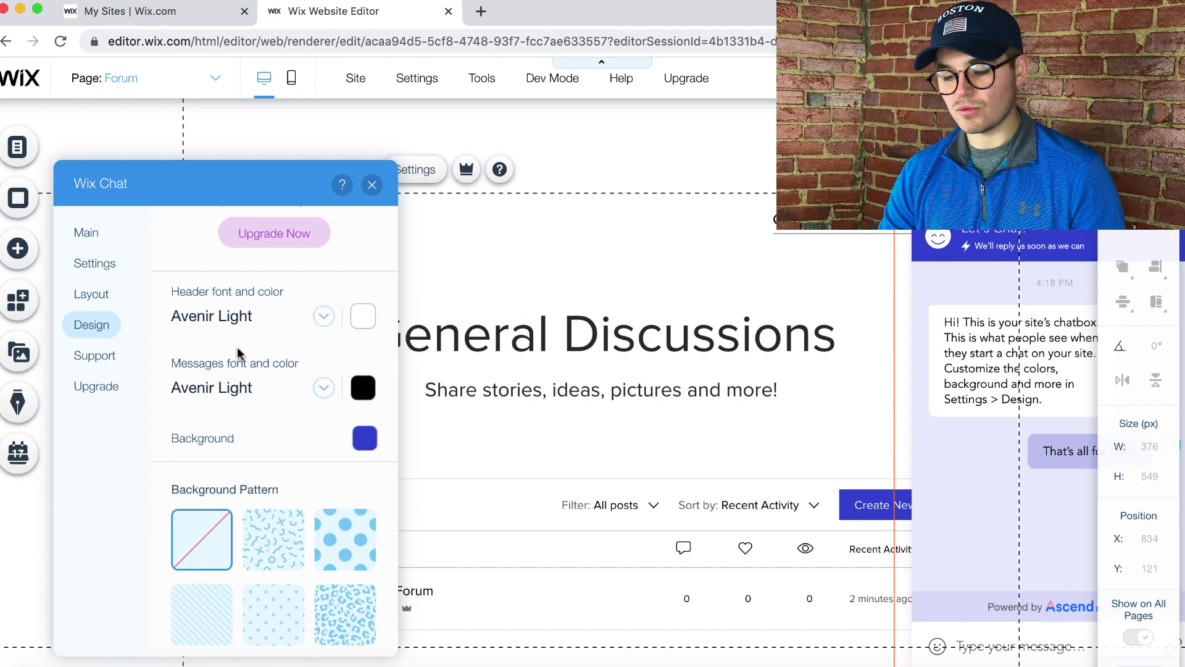
pyautogui.scroll(-5, 237, 347)
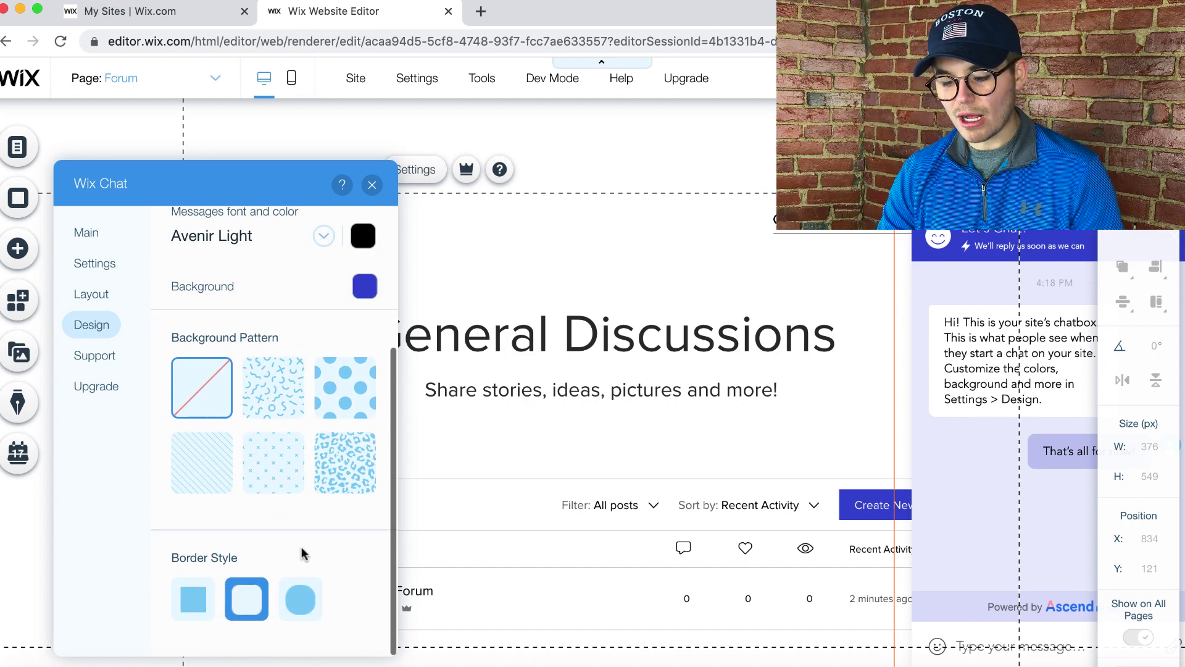
pyautogui.scroll(6, 278, 513)
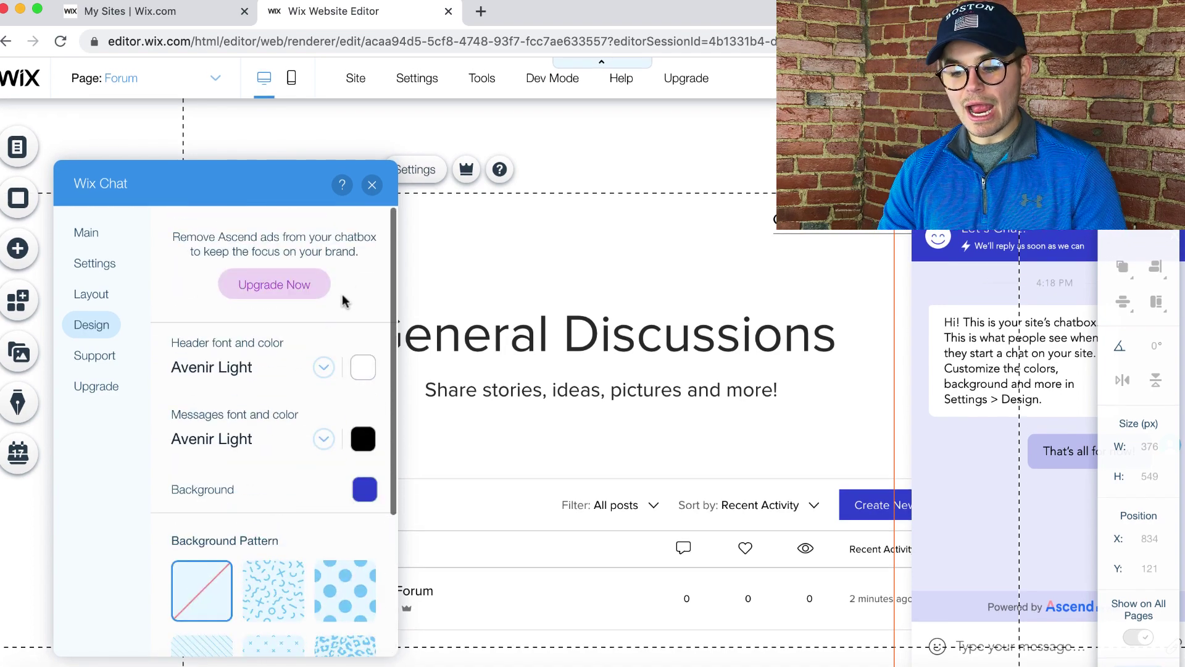
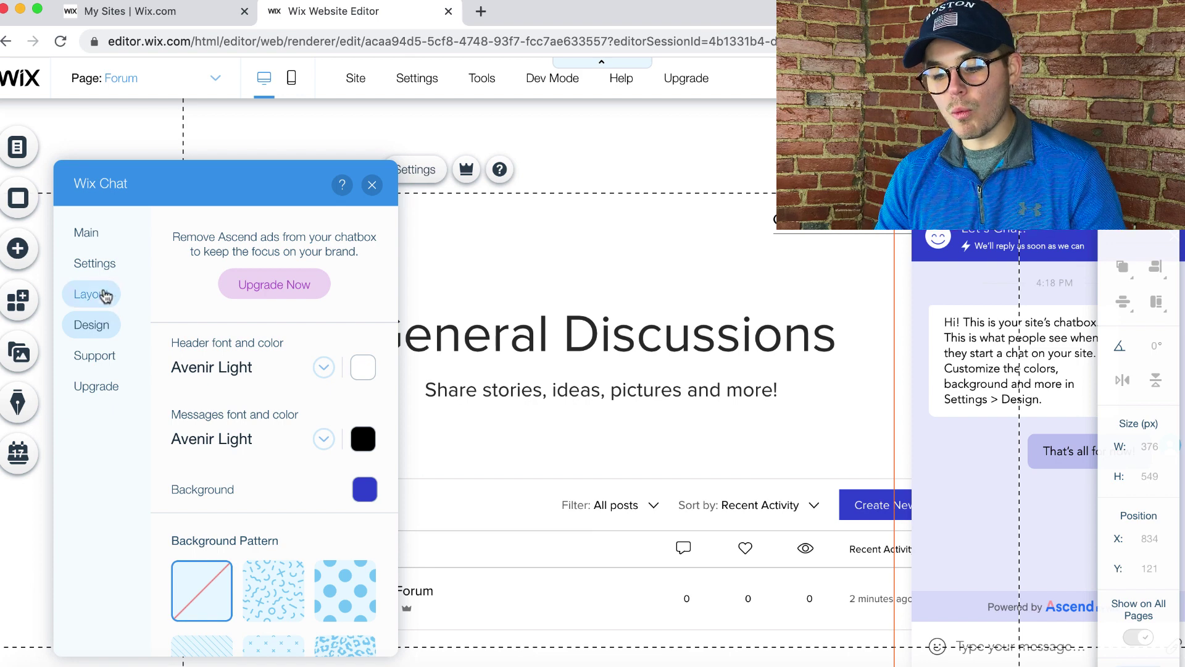
# Step: Try to turn off Visitors Chat, and enable Members Chat so logged-in members can message each other
pyautogui.click(97, 274)
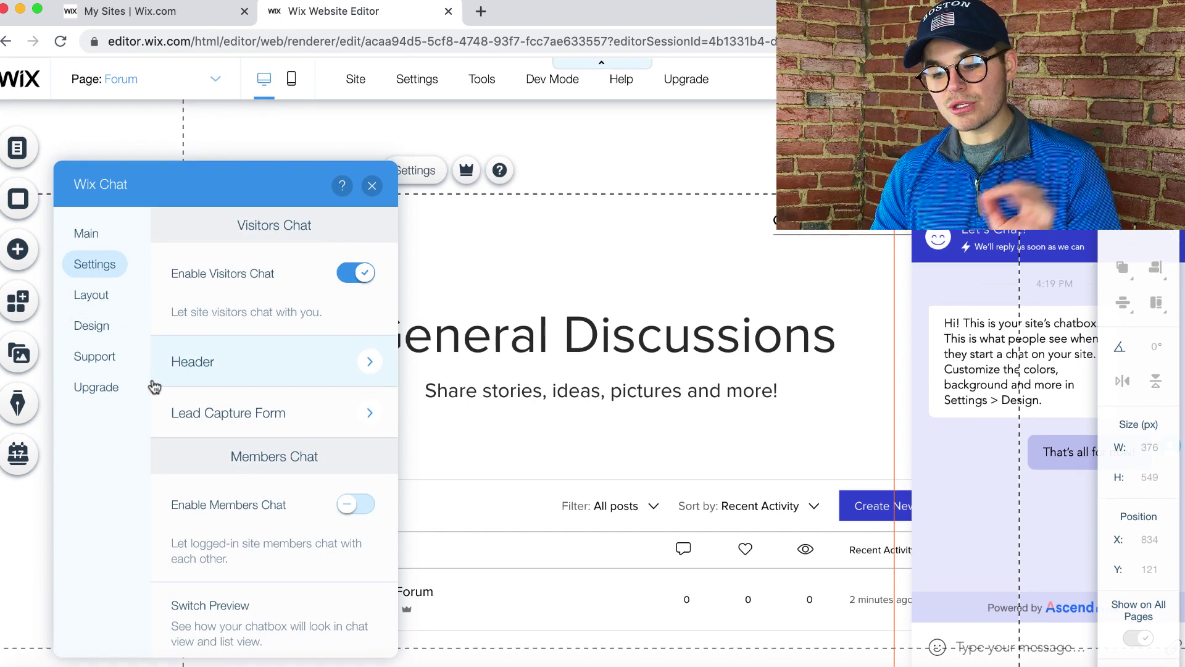
pyautogui.moveTo(232, 273)
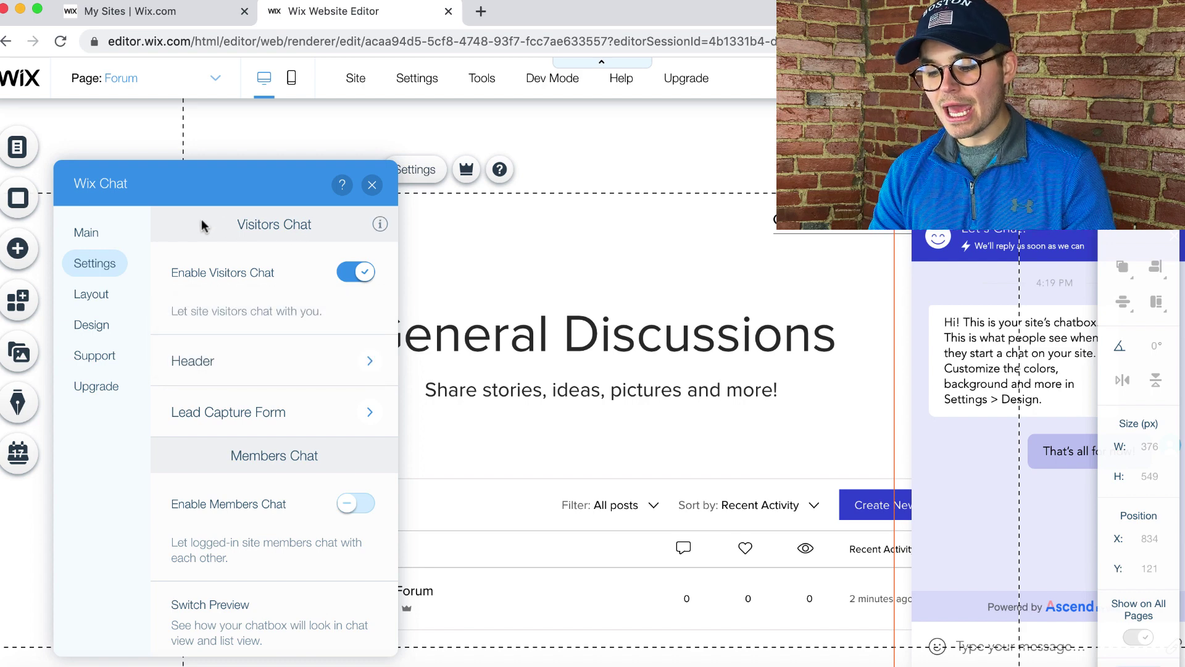
pyautogui.click(355, 273)
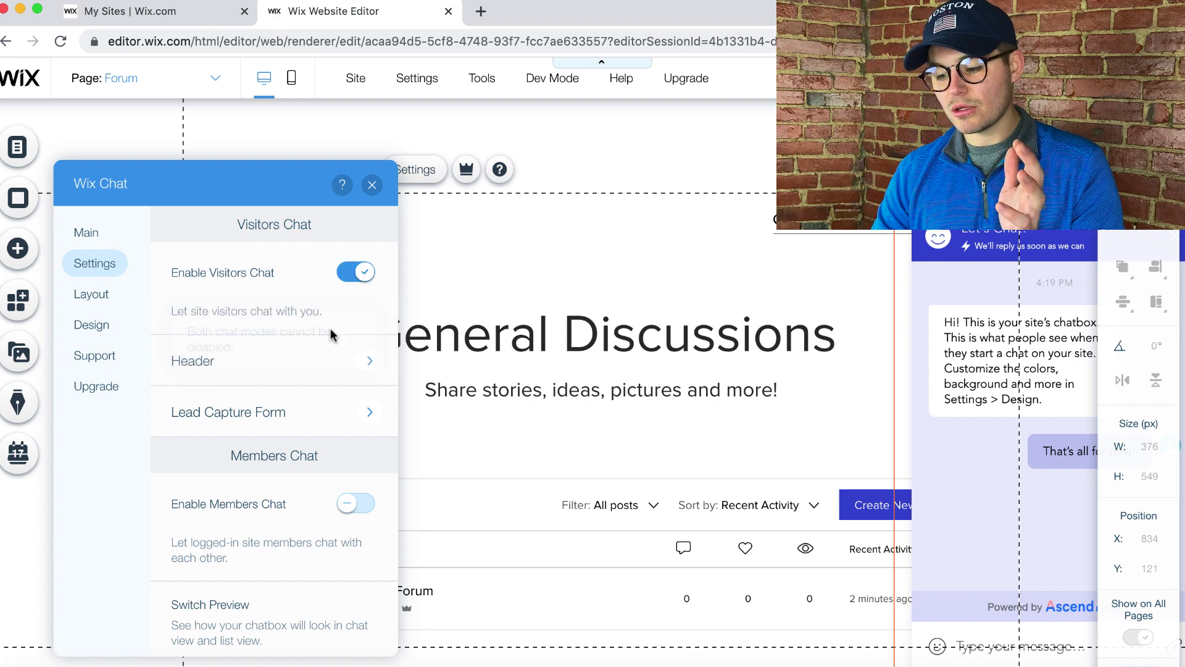
pyautogui.scroll(-3, 247, 451)
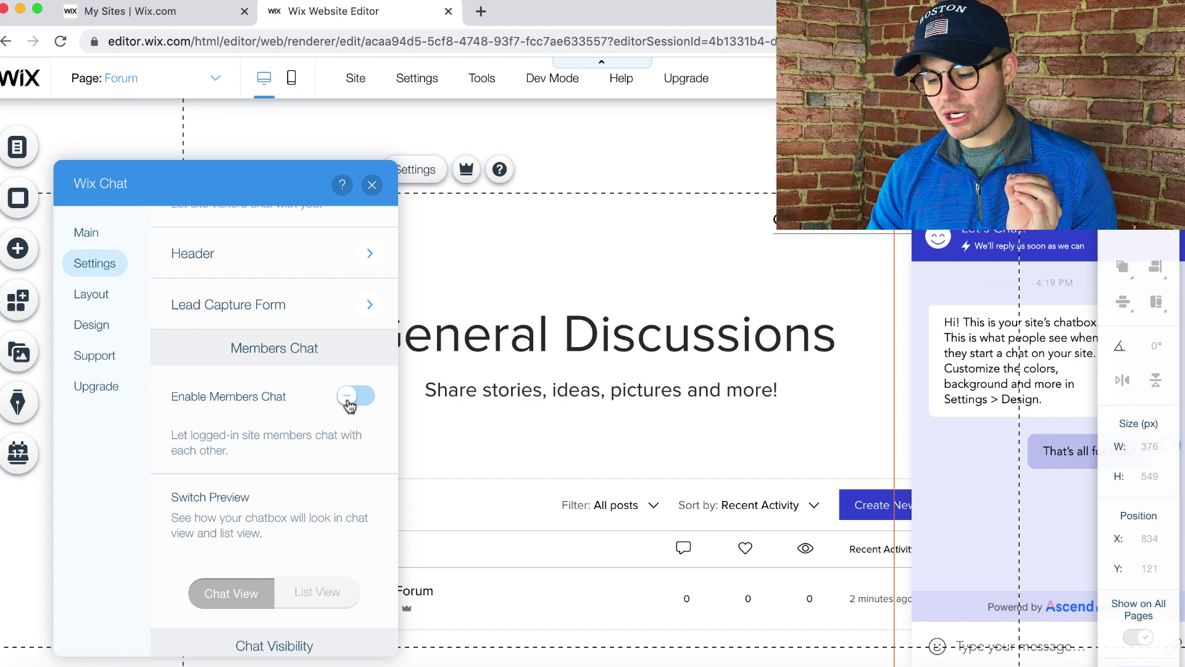
pyautogui.scroll(-4, 269, 381)
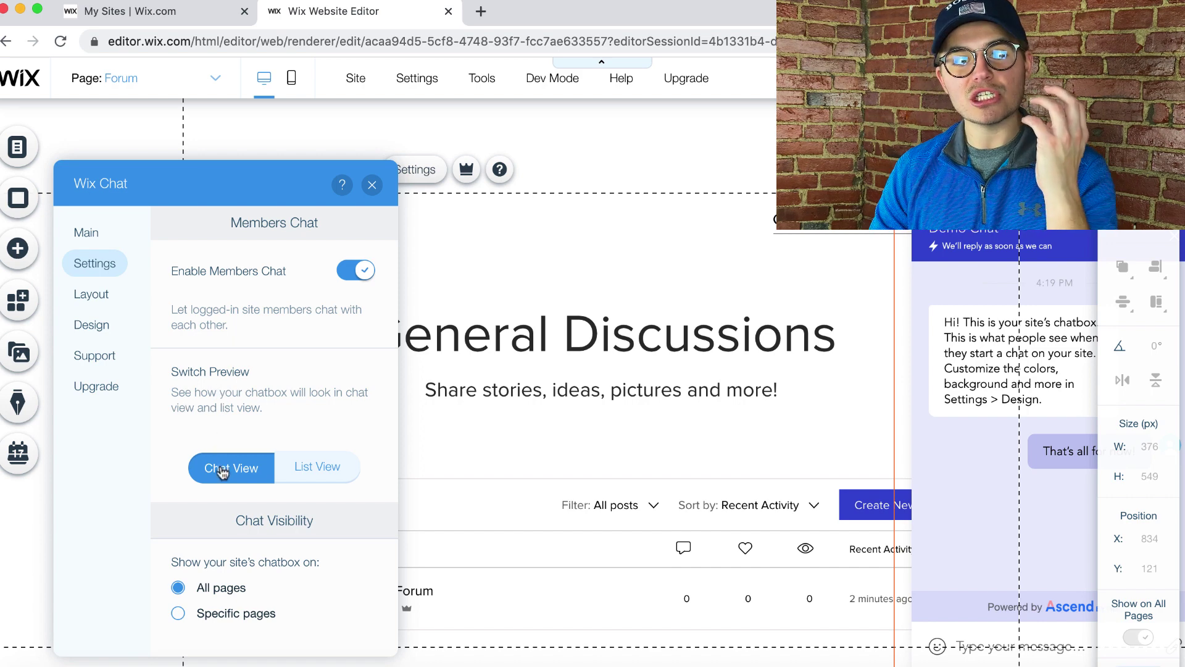
# Step: Preview the members chatbox in List View, and set the chatbox to show on specific pages, opening the page selection
pyautogui.click(328, 484)
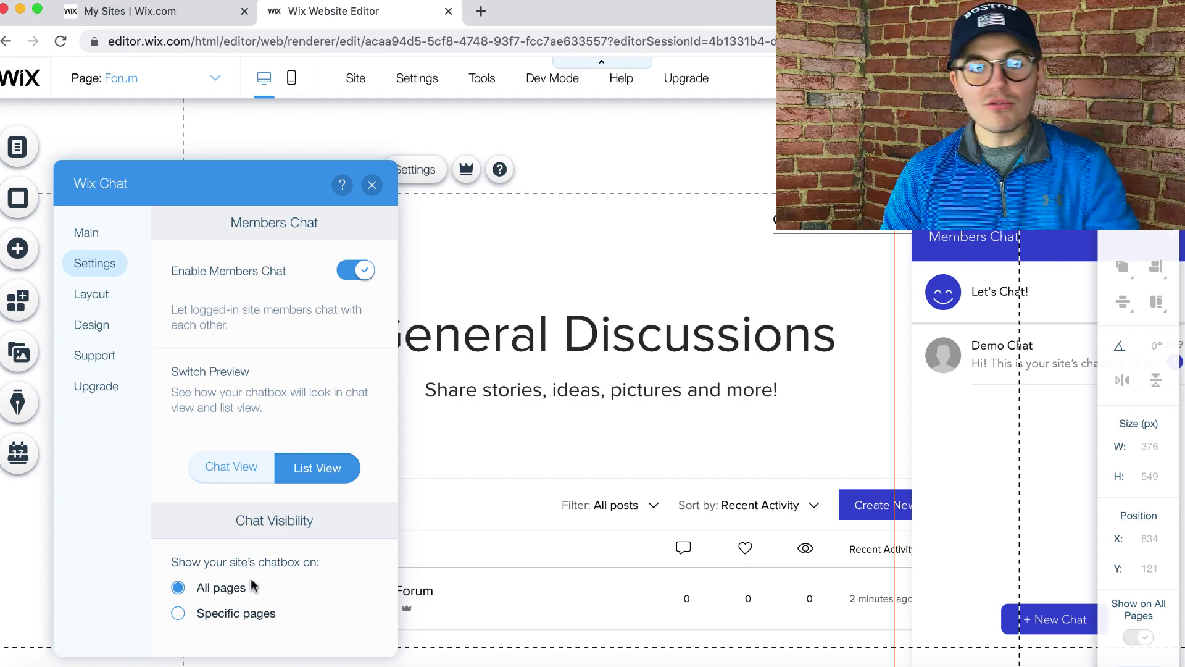
pyautogui.click(210, 612)
pyautogui.scroll(-2, 325, 527)
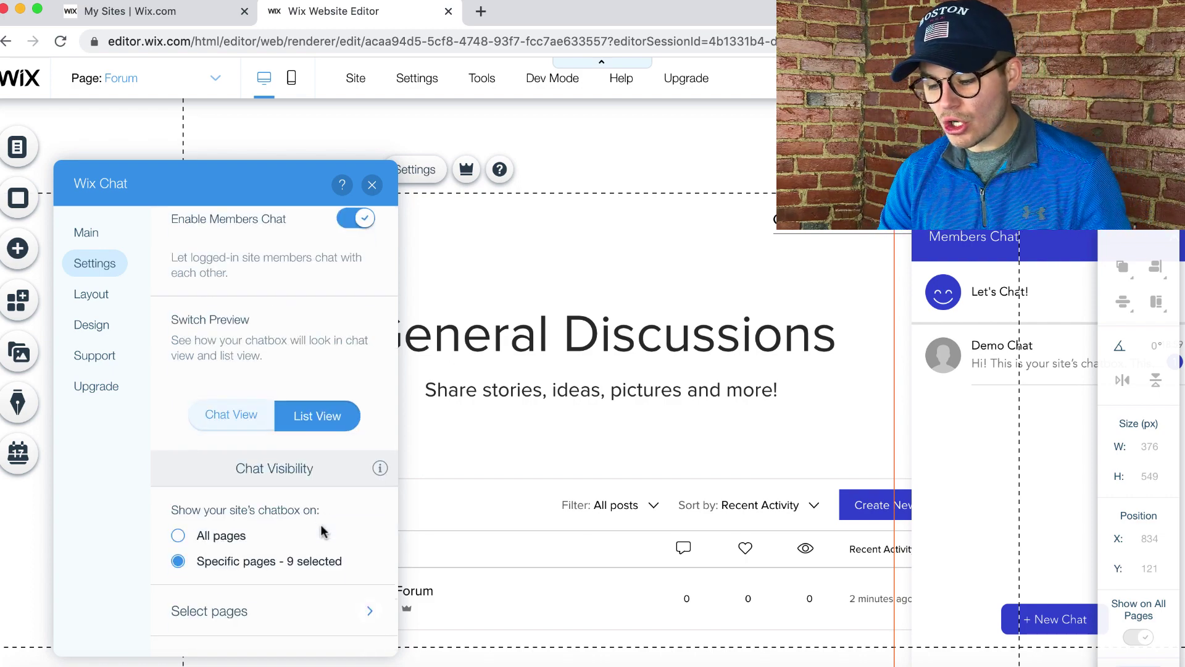
pyautogui.click(291, 602)
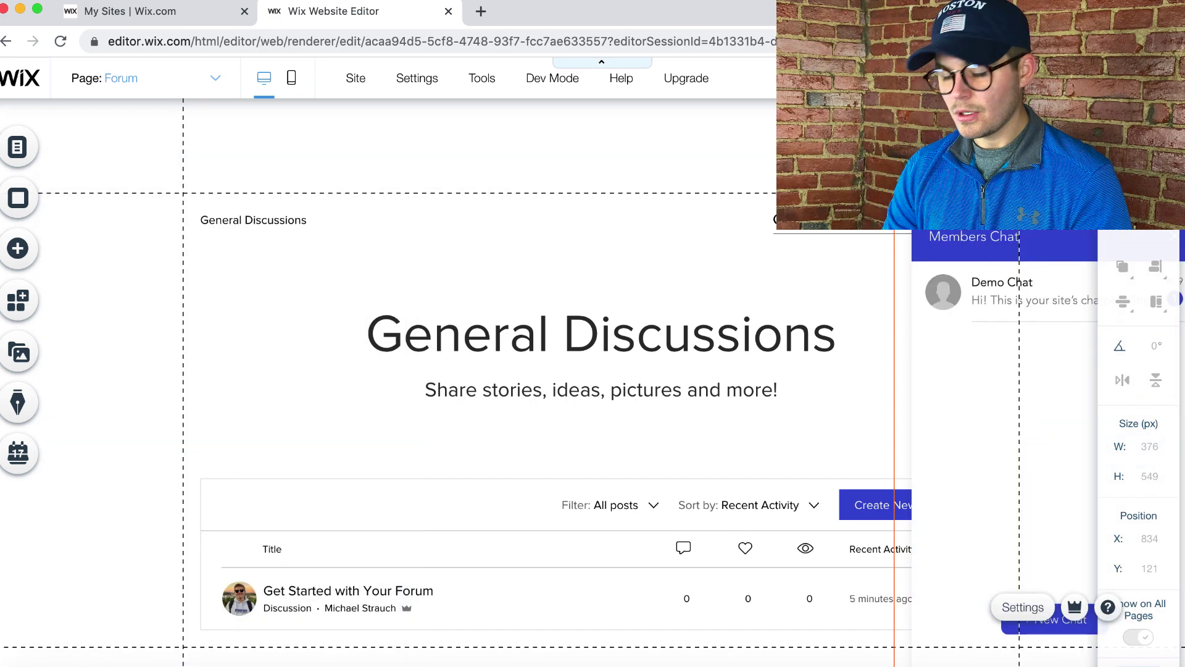
# Step: Preview the forum page and inspect the Members Chat box and its new chat view, cancelling the new chat
pyautogui.press('super+shift+p')
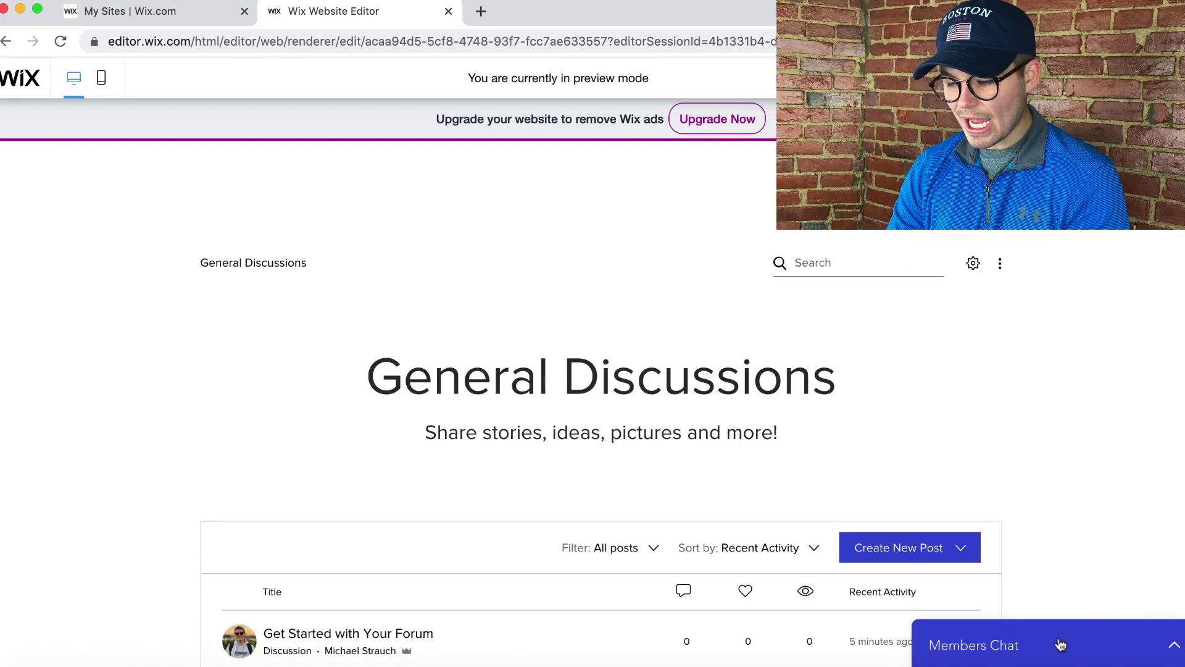
pyautogui.scroll(-2, 1093, 549)
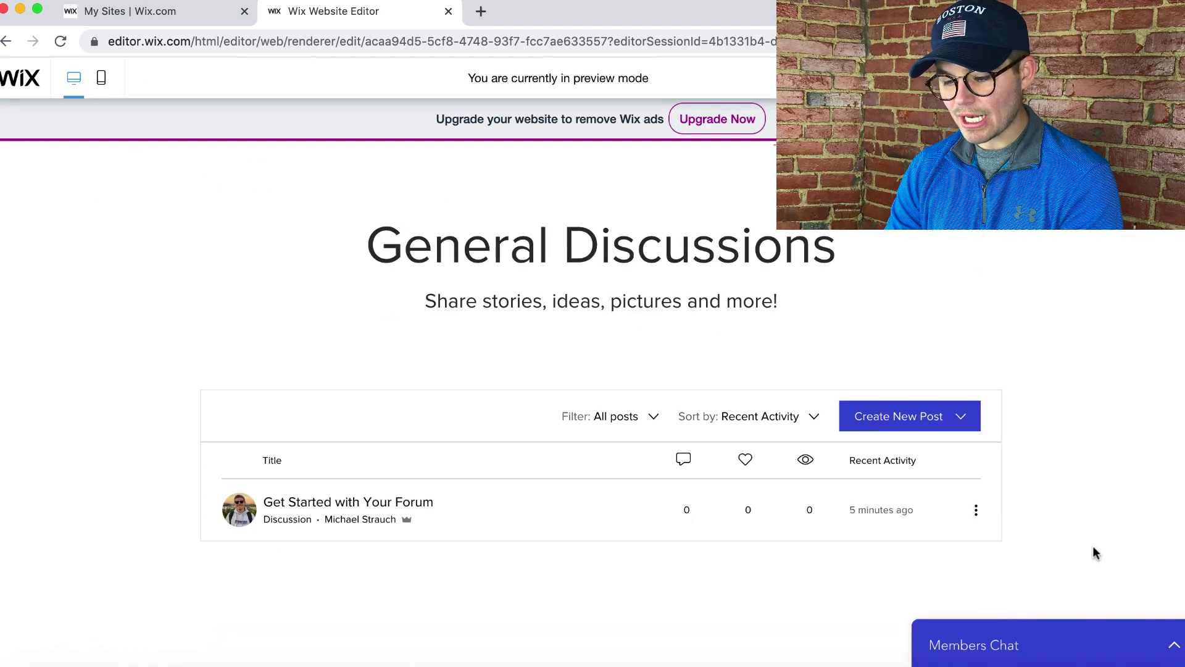
pyautogui.click(1087, 653)
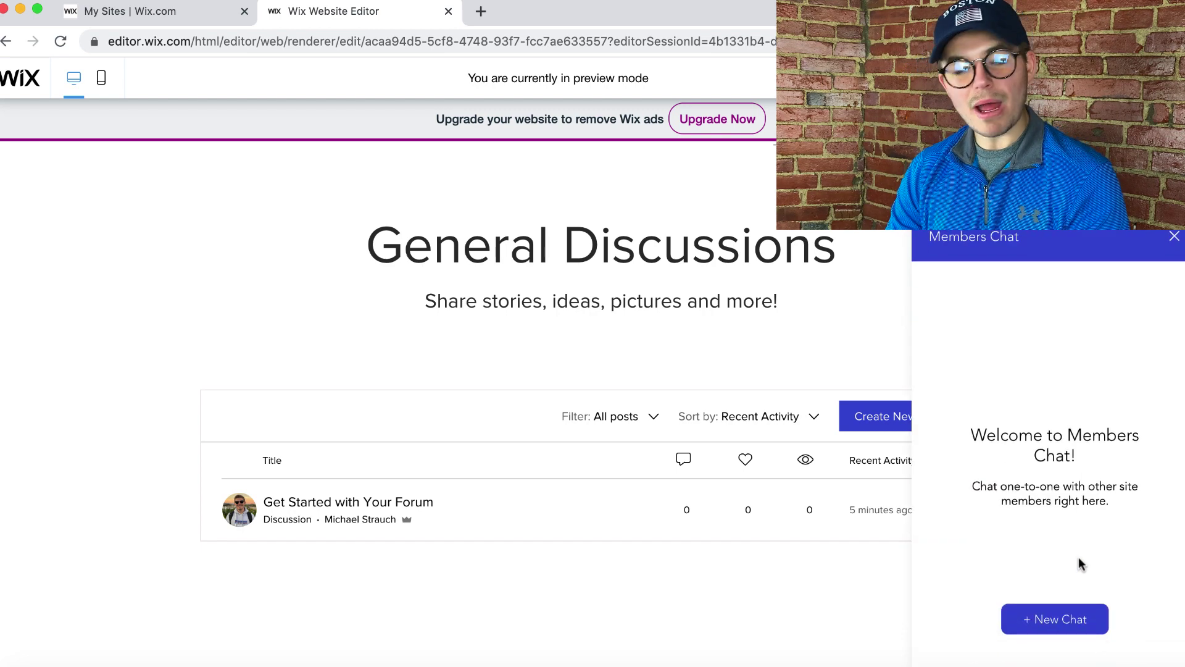
pyautogui.click(1043, 620)
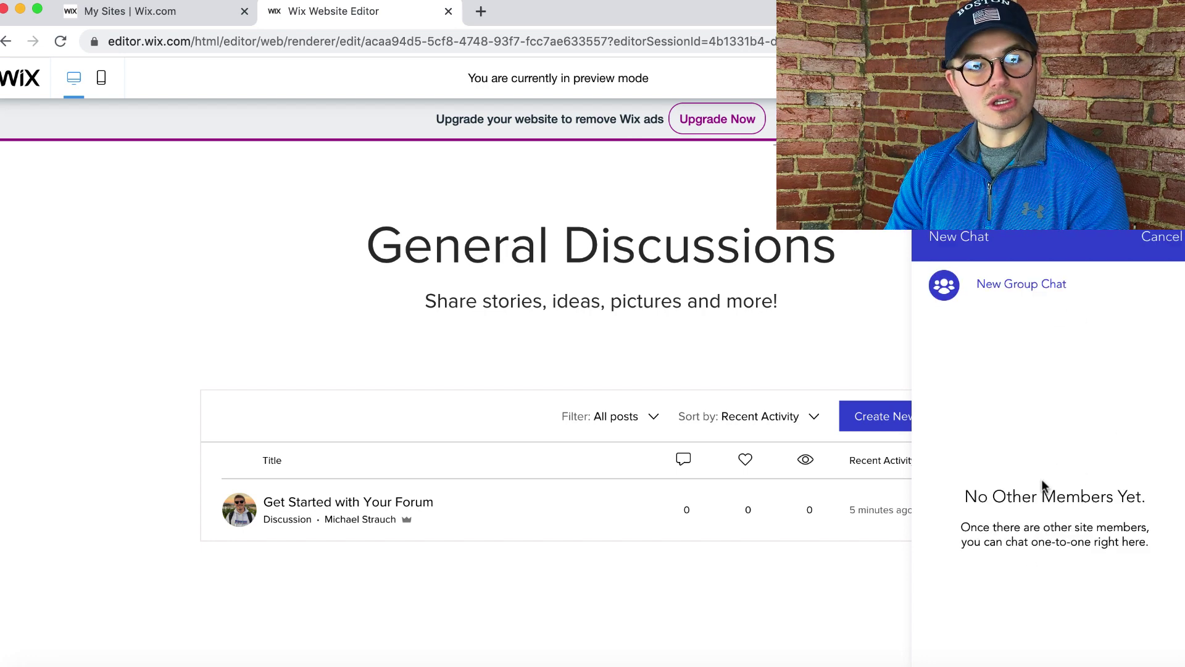
pyautogui.click(1162, 237)
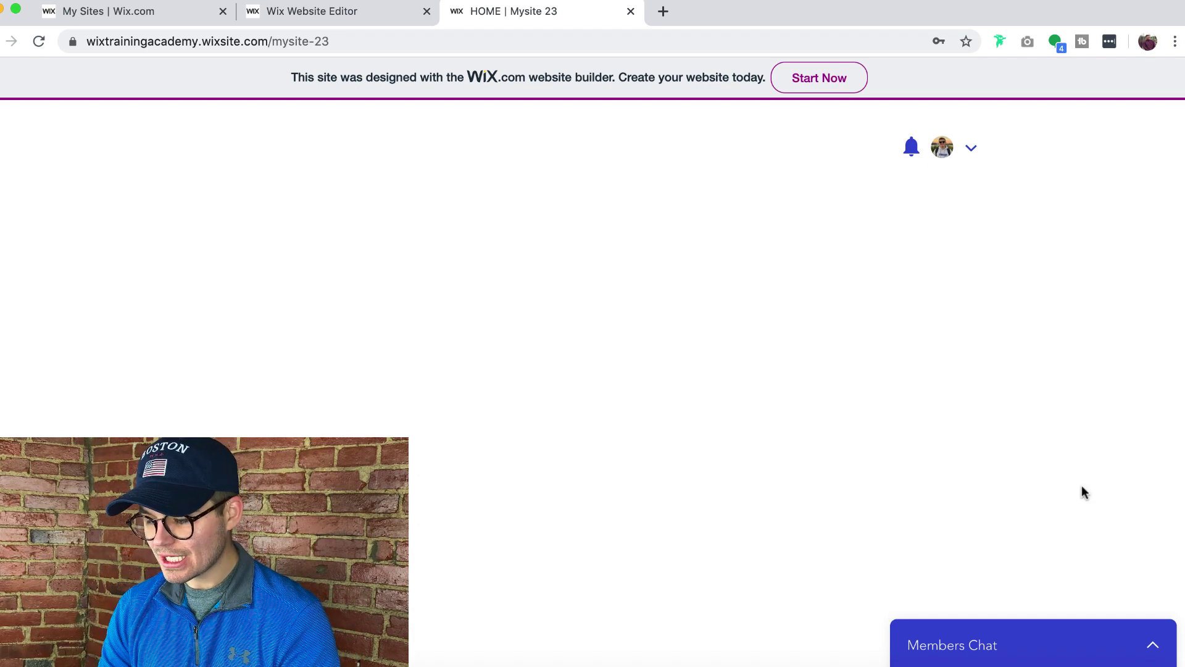
# Step: On the live site, start a members chat with the member test, send "Hey test! How are you?" and close the chat
pyautogui.click(1038, 641)
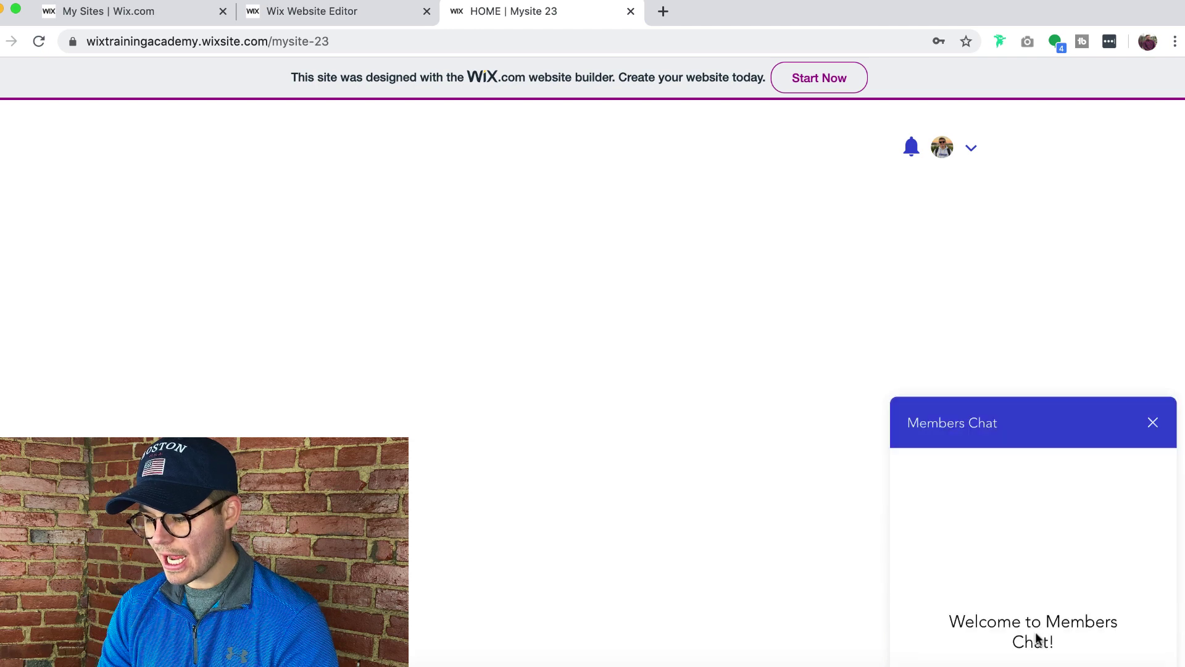
pyautogui.click(1025, 628)
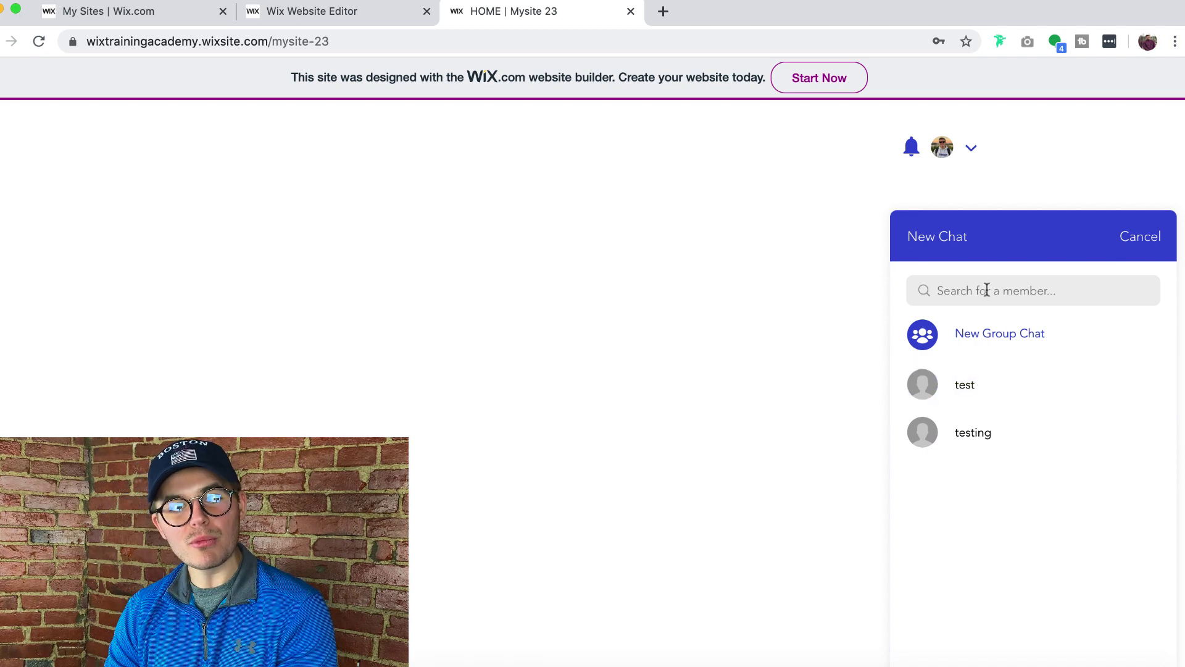
pyautogui.click(987, 389)
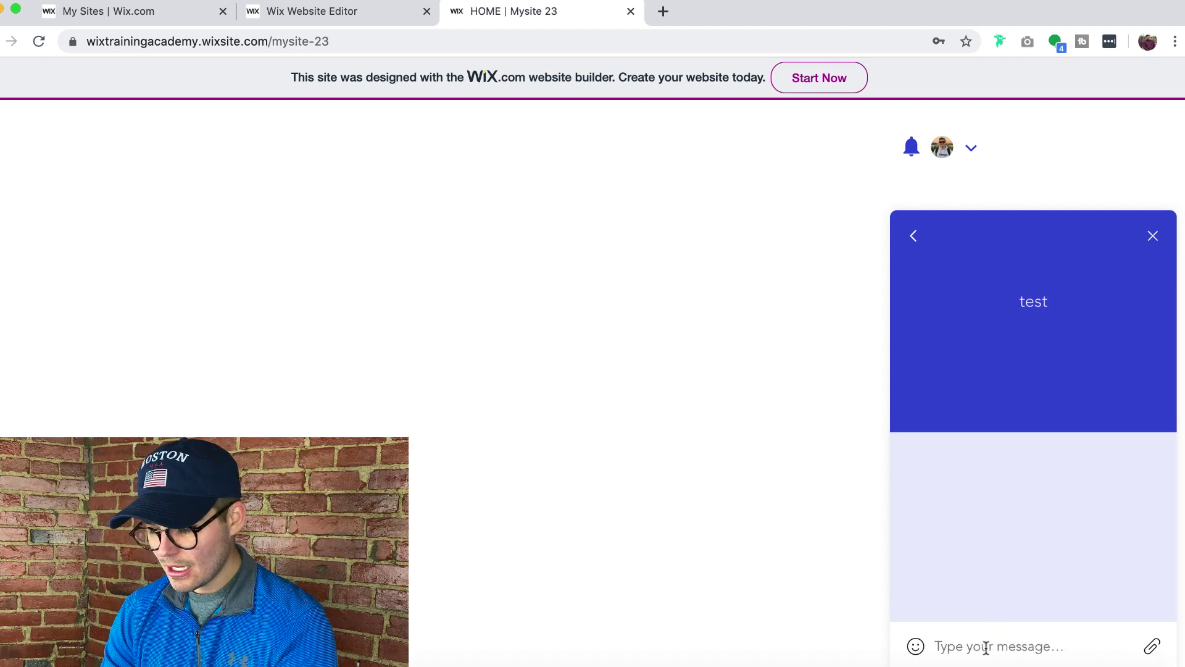
pyautogui.click(985, 647)
pyautogui.write('He')
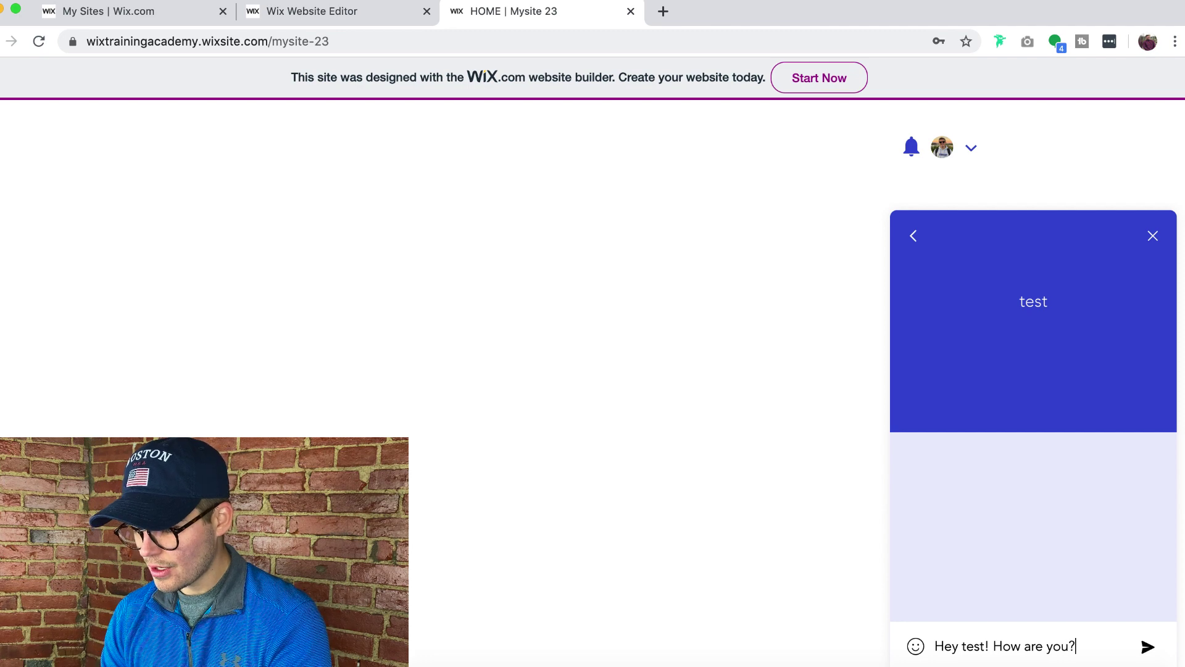
pyautogui.press('Return')
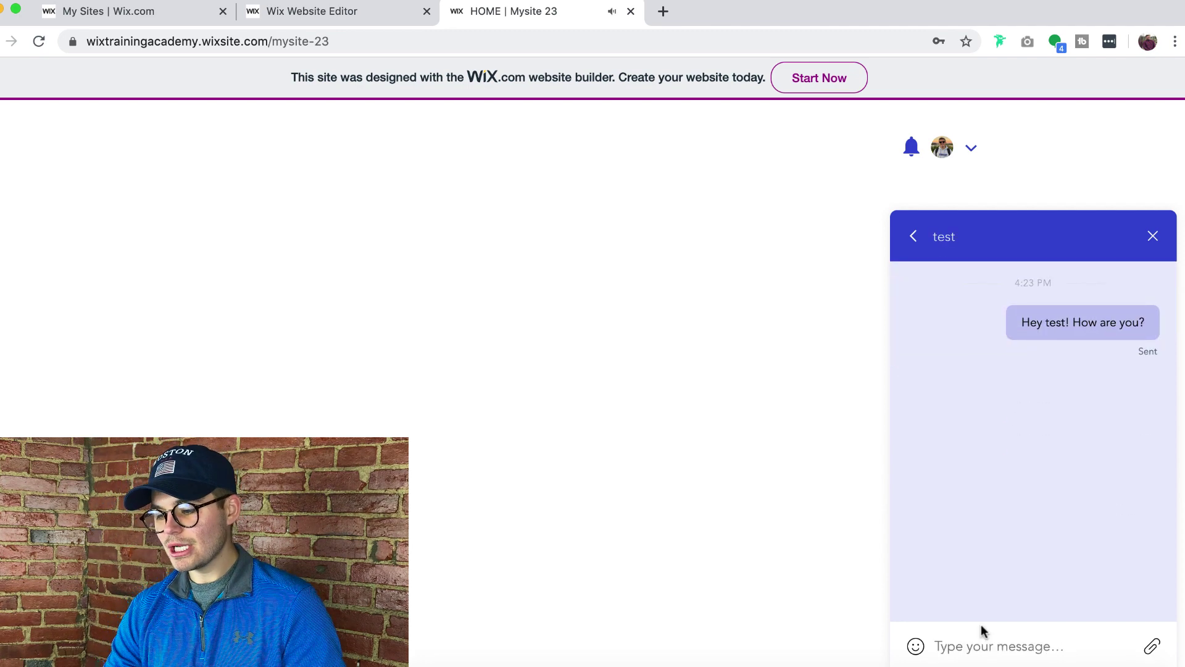
pyautogui.click(1153, 237)
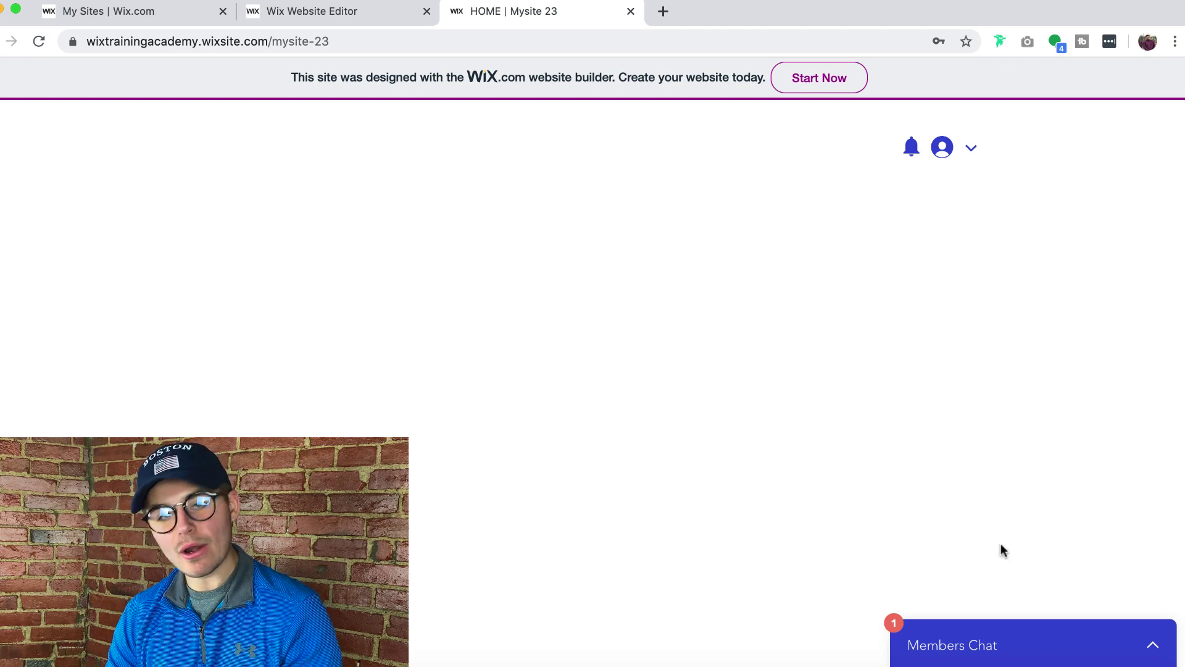
# Step: As the test member, open the received conversation in Members Chat and reply with "I am doing great!"
pyautogui.click(981, 642)
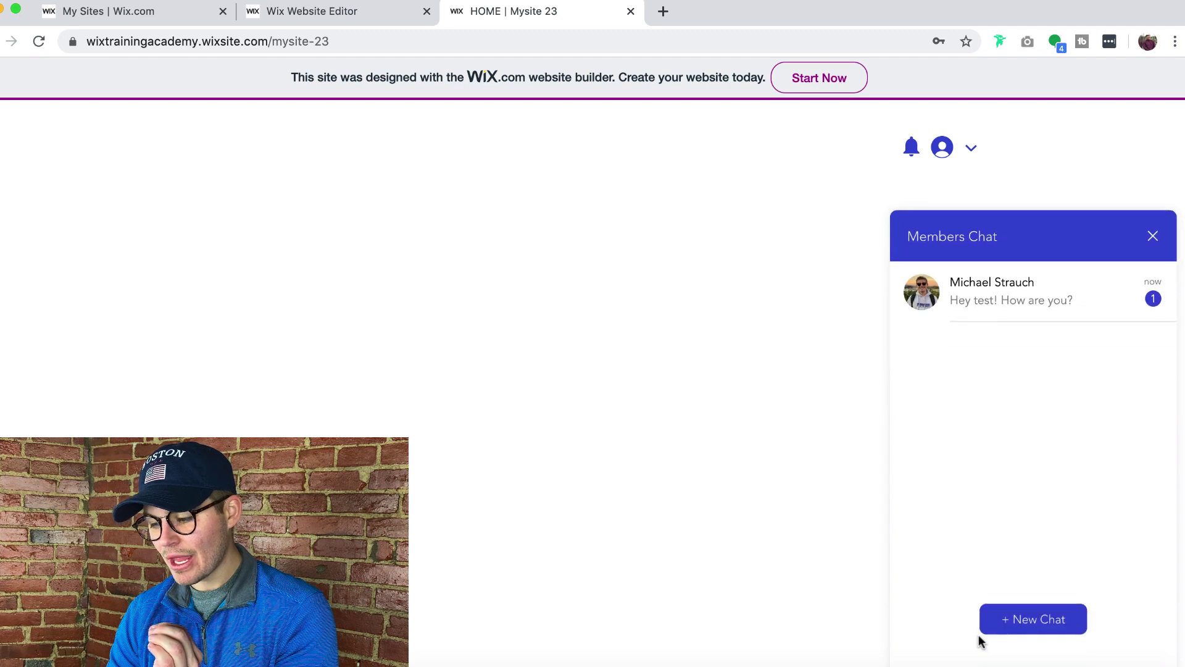
pyautogui.click(1038, 322)
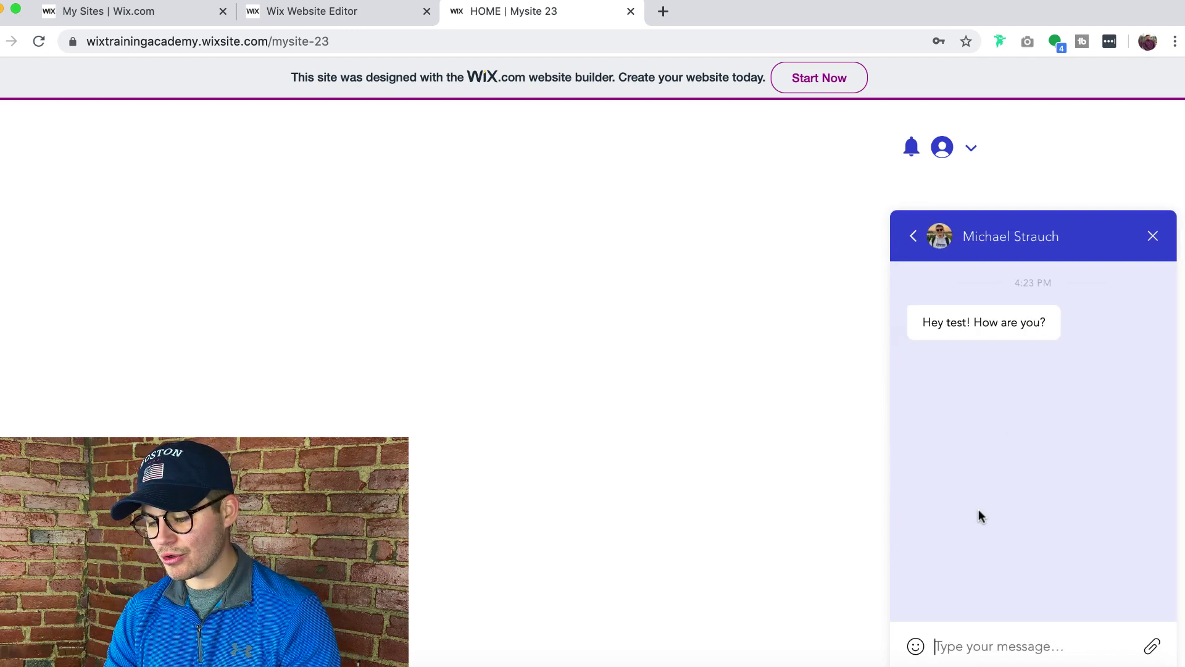
pyautogui.write('I am doin')
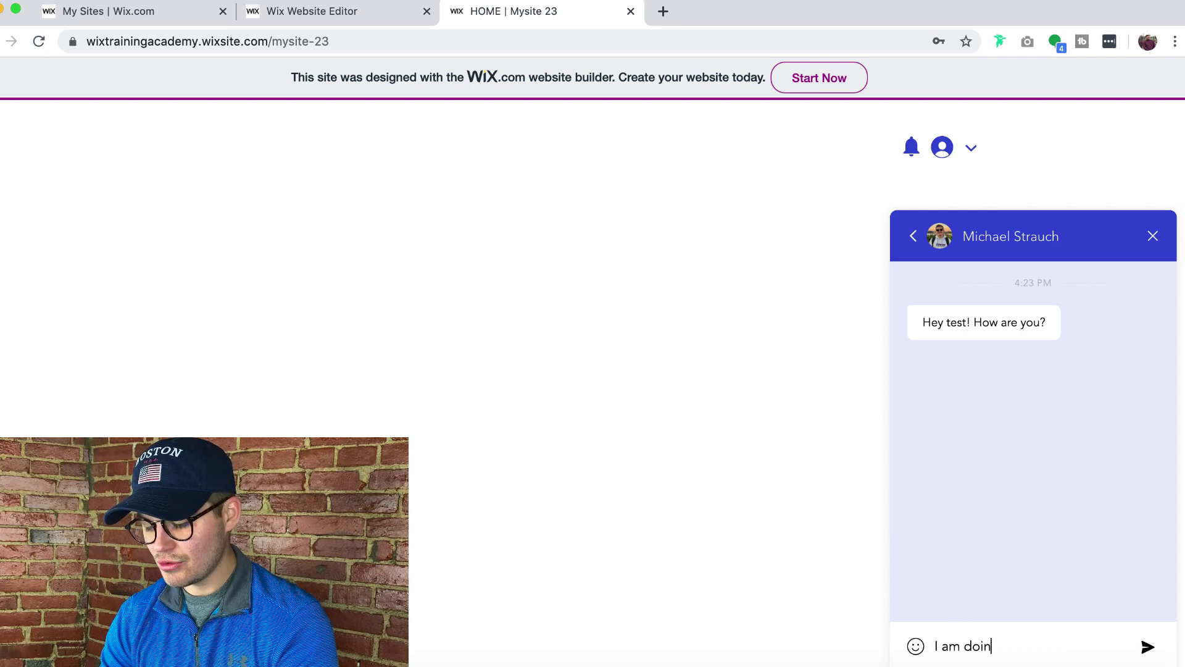
pyautogui.write('g great!')
pyautogui.press('Return')
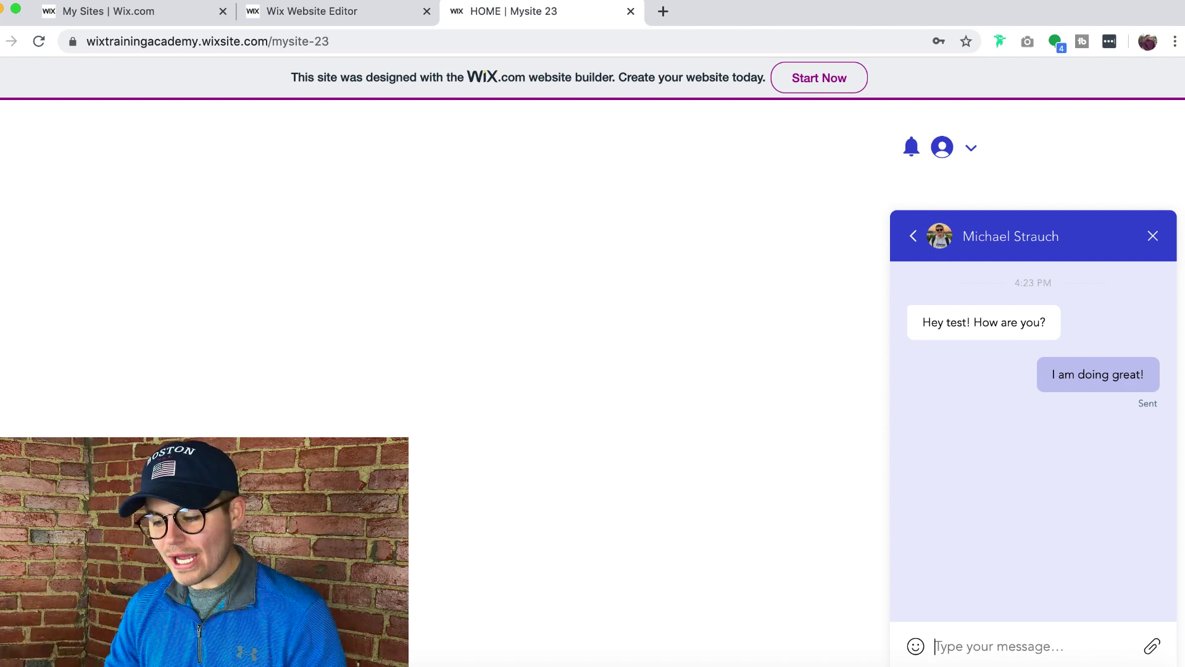
# Step: Return to the chat list, start a new group chat with both other members and continue to the group details
pyautogui.click(914, 237)
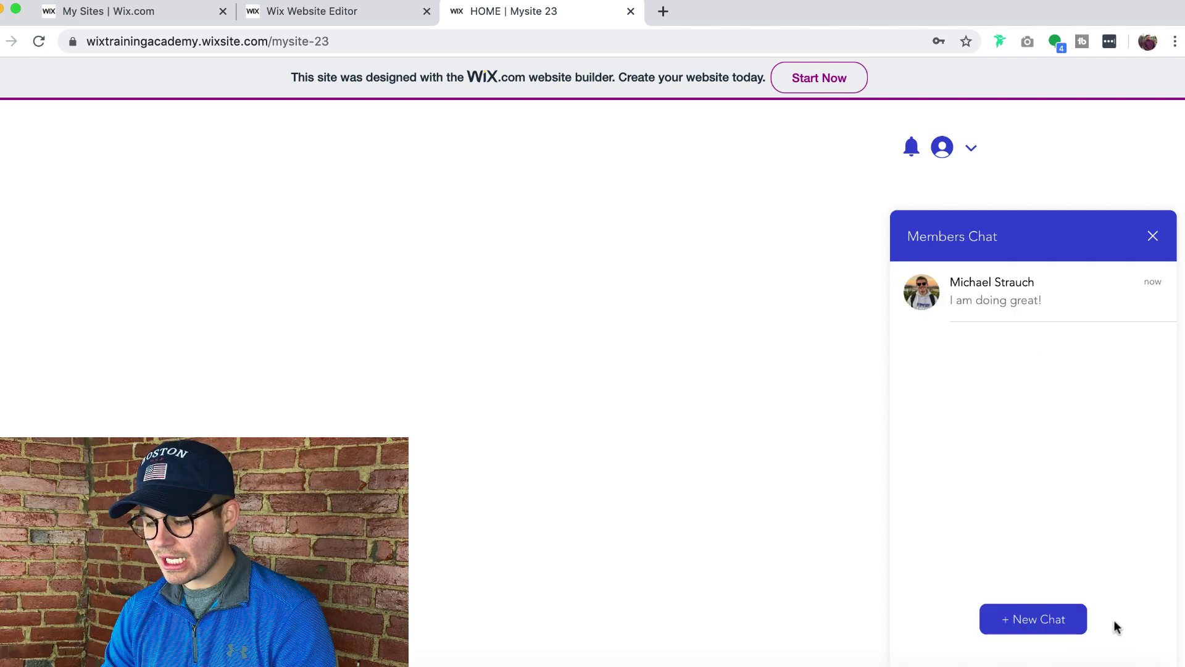
pyautogui.click(1027, 620)
pyautogui.click(999, 341)
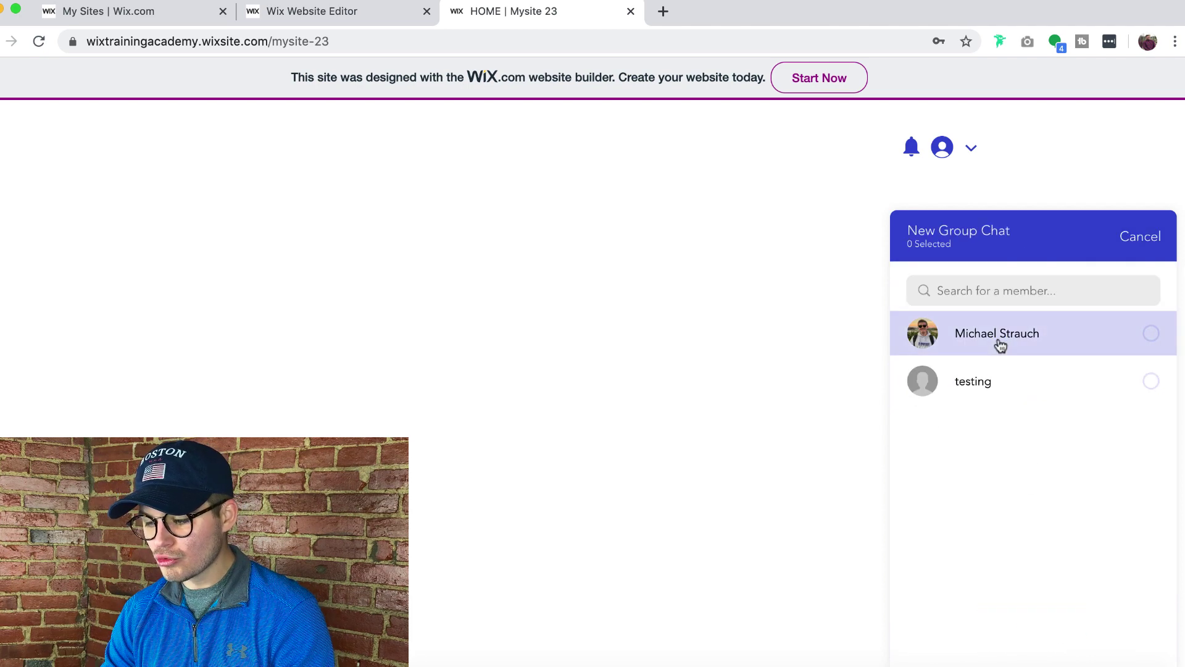
pyautogui.click(1152, 334)
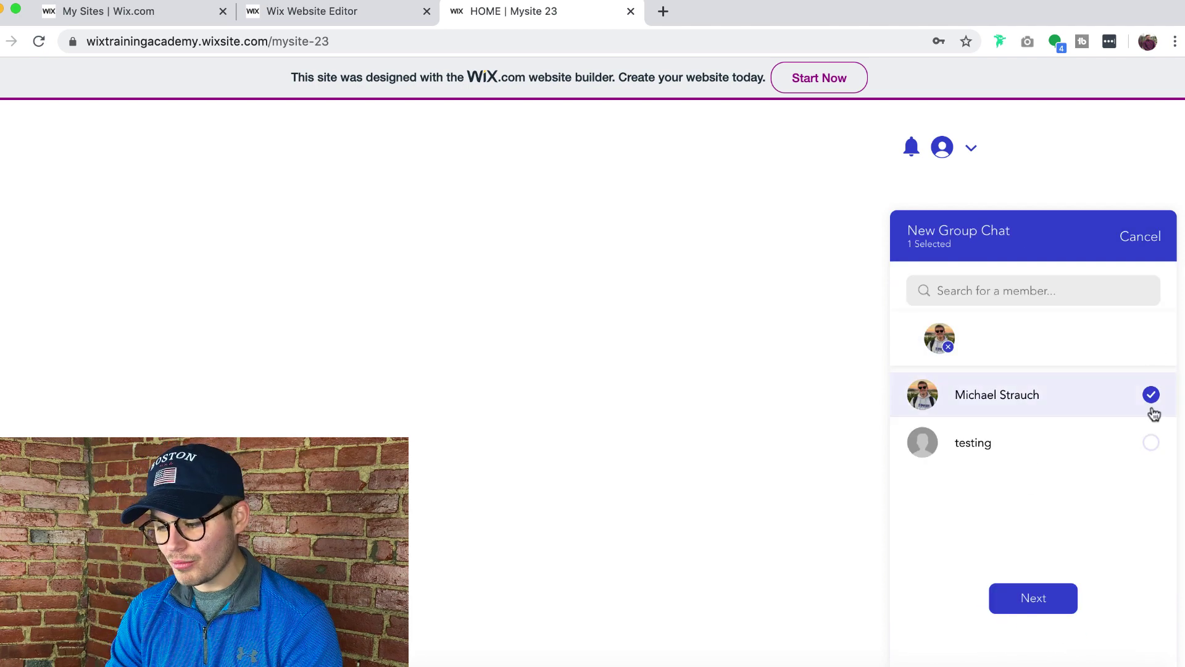
pyautogui.click(1150, 442)
pyautogui.click(1037, 599)
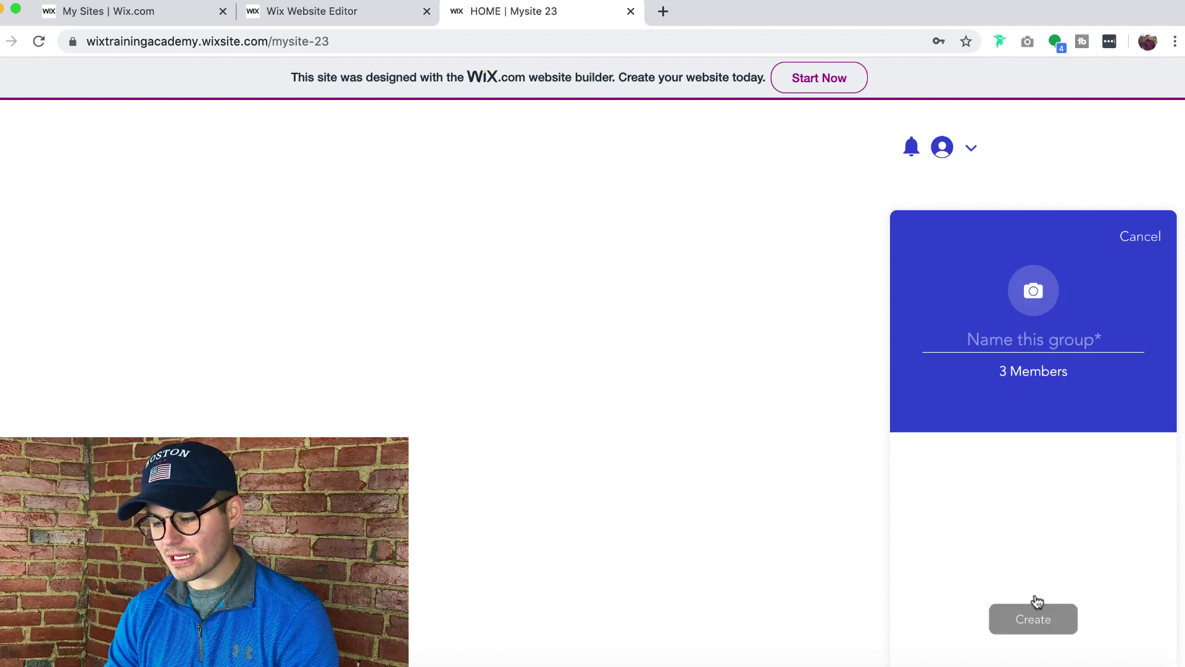
# Step: Check the new group's name field and photo upload, leaving the photo selection without choosing a picture
pyautogui.click(1024, 335)
pyautogui.click(1033, 291)
pyautogui.click(796, 400)
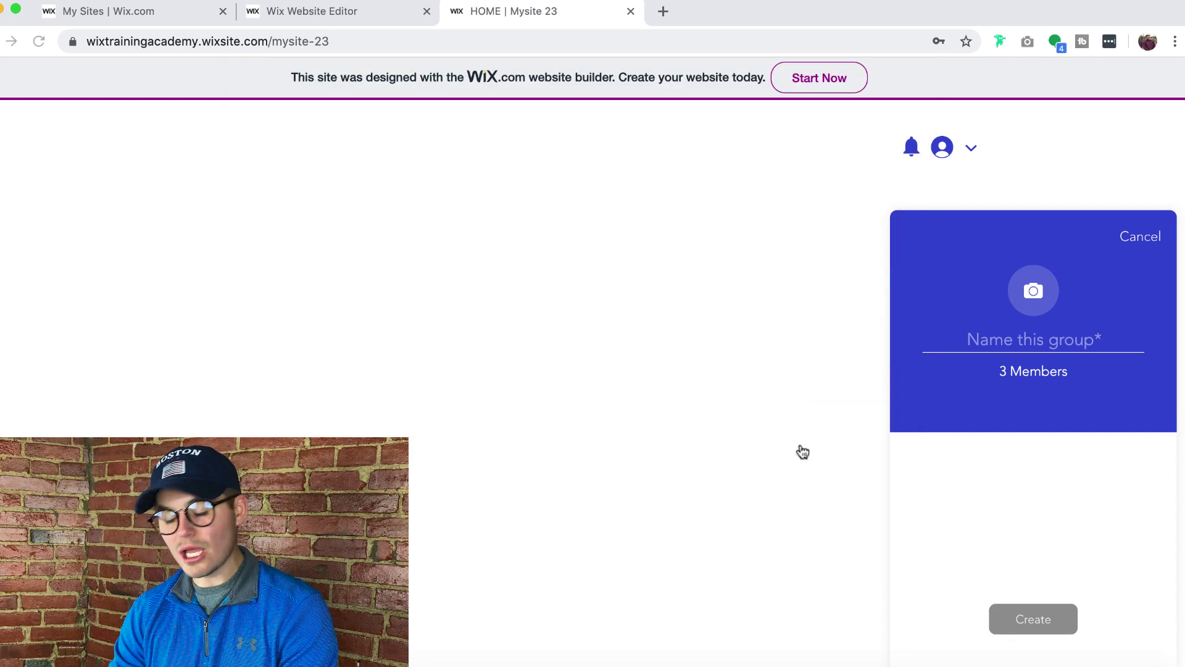